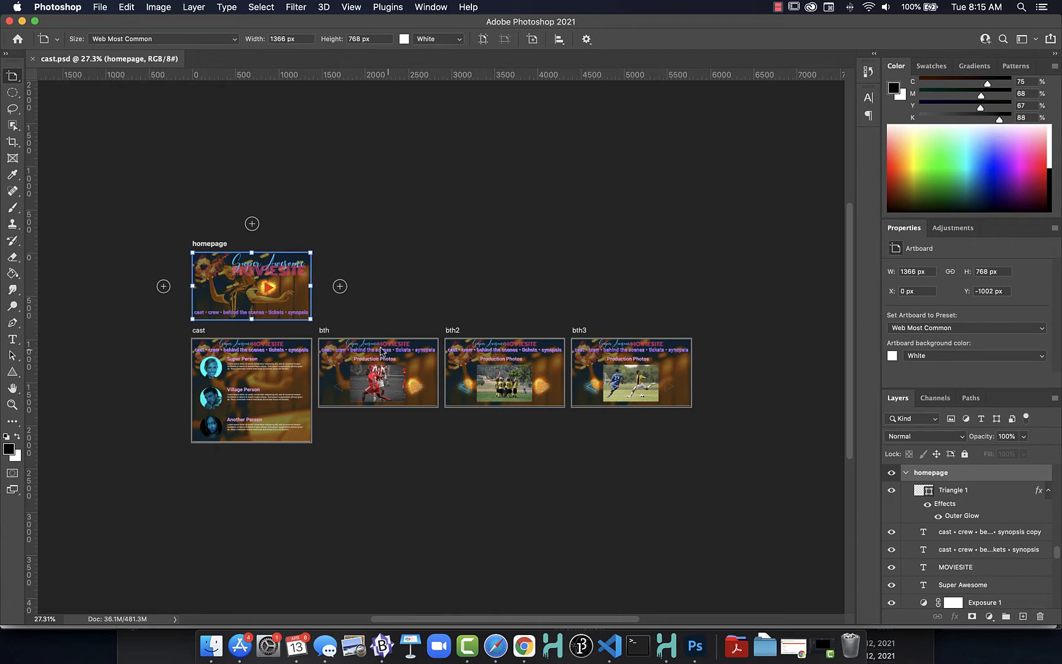
- Examine the homepage, cast, bth, bth2 and bth3 artboards and the layers inside them
scroll(338, 355, "up", 1)
scroll(338, 353, "up", 2)
scroll(340, 354, "down", 5)
scroll(344, 349, "up", 2)
scroll(361, 339, "up", 6)
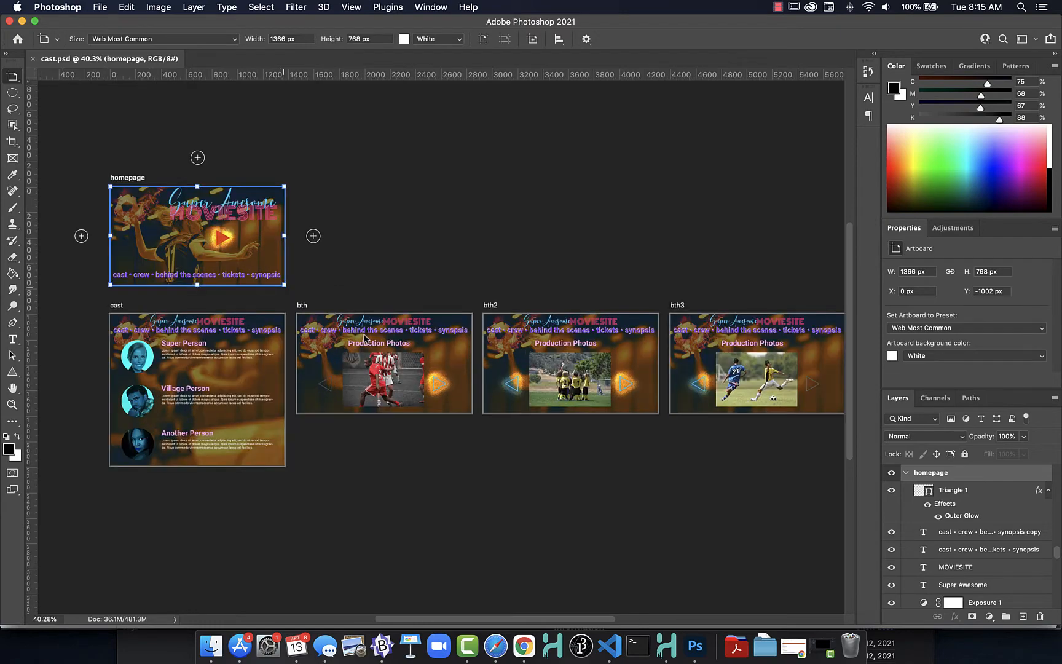
scroll(359, 338, "down", 4)
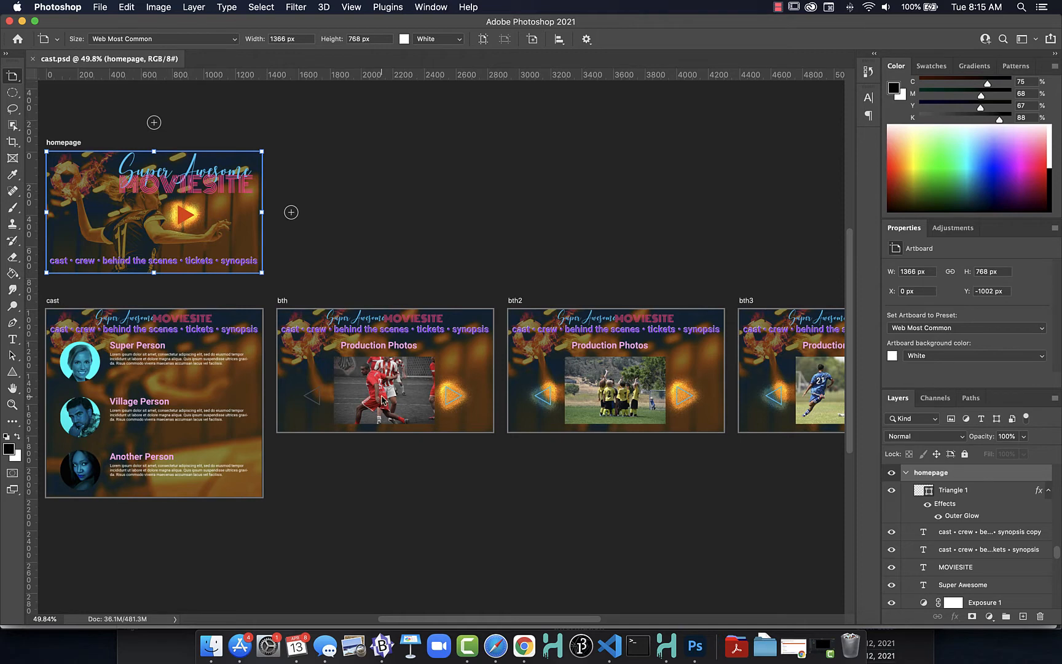
scroll(901, 526, "down", 6)
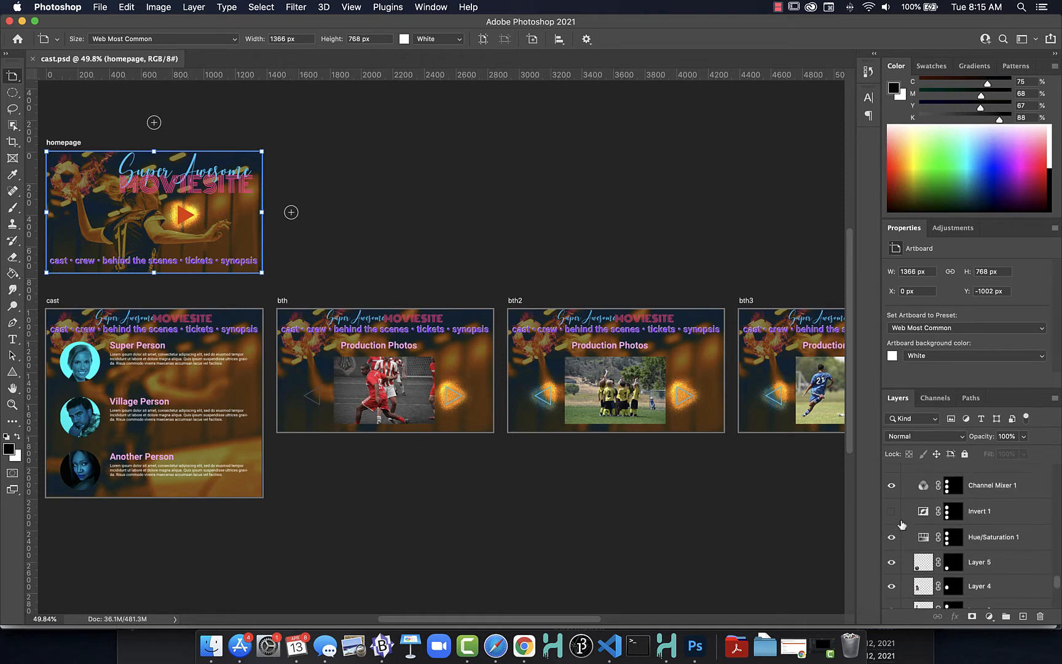
scroll(901, 523, "down", 4)
scroll(949, 523, "up", 5)
scroll(949, 522, "down", 8)
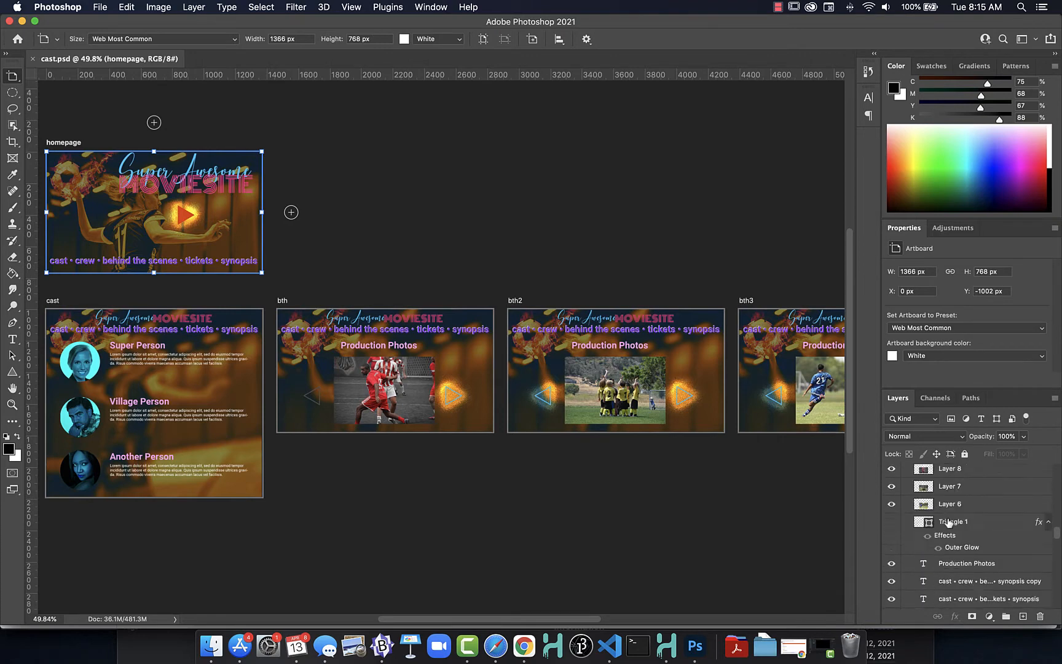
scroll(949, 522, "down", 6)
scroll(789, 495, "up", 1)
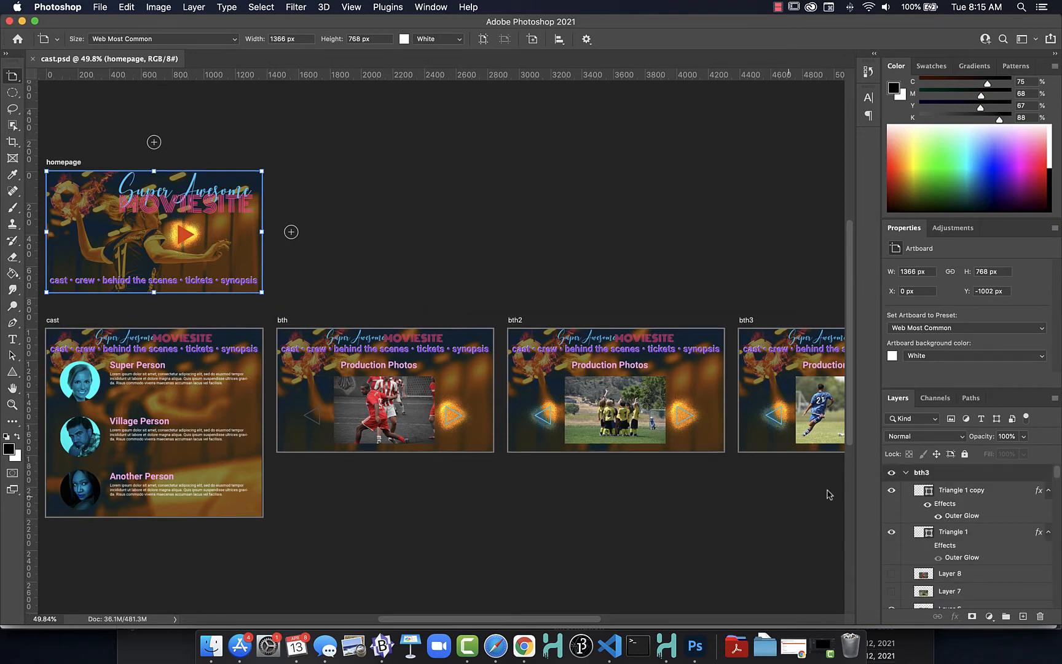
- Collapse the layer contents of the bth3, bth2, bth, homepage and cast artboards
left_click(905, 474)
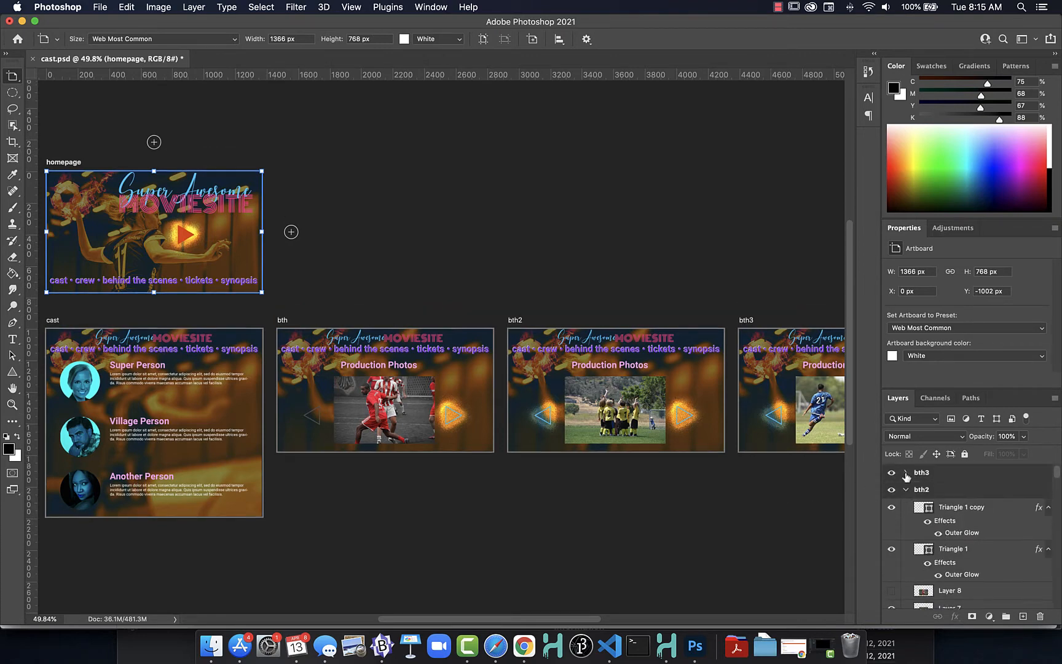
left_click(904, 490)
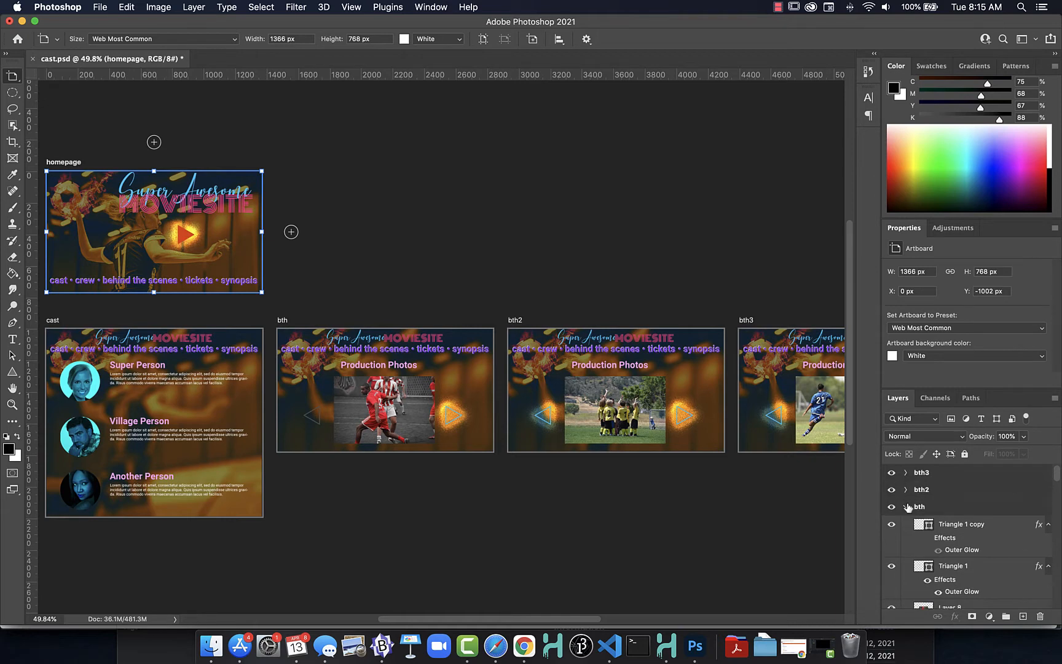
left_click(906, 506)
left_click(905, 525)
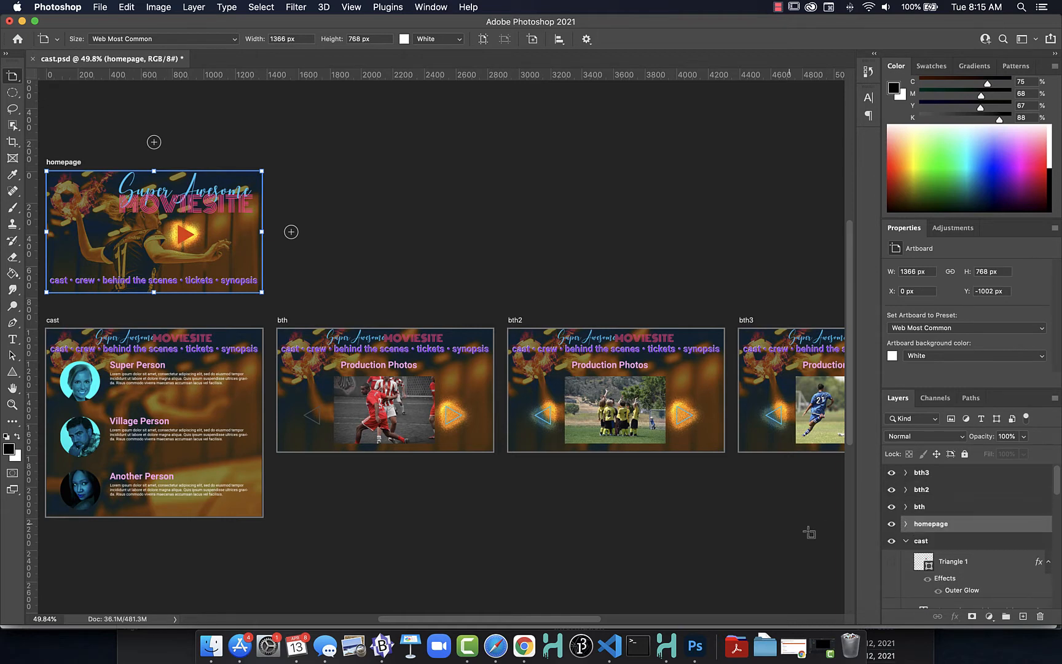
left_click(905, 541)
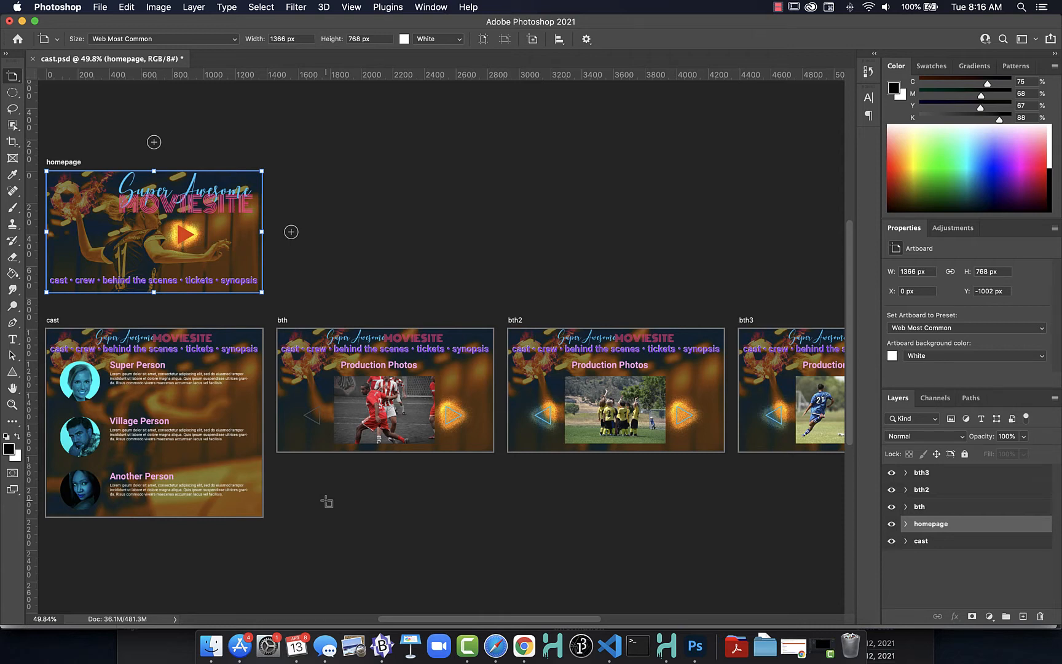
- Review the Artboards to Files export settings and the available file types without running the export
left_click(98, 6)
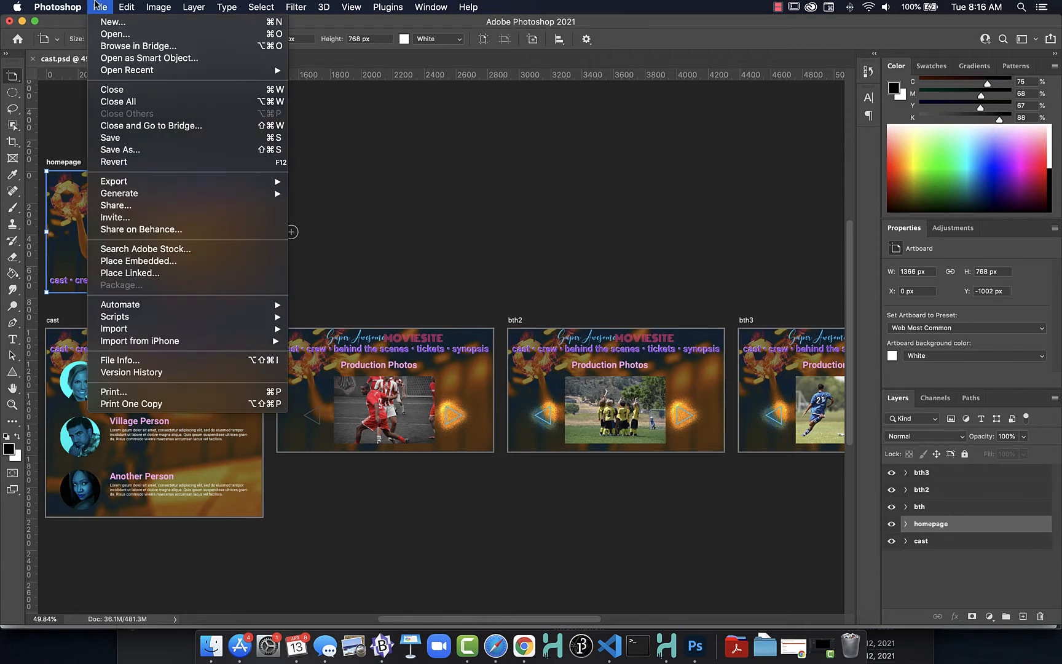
mouse_move(149, 182)
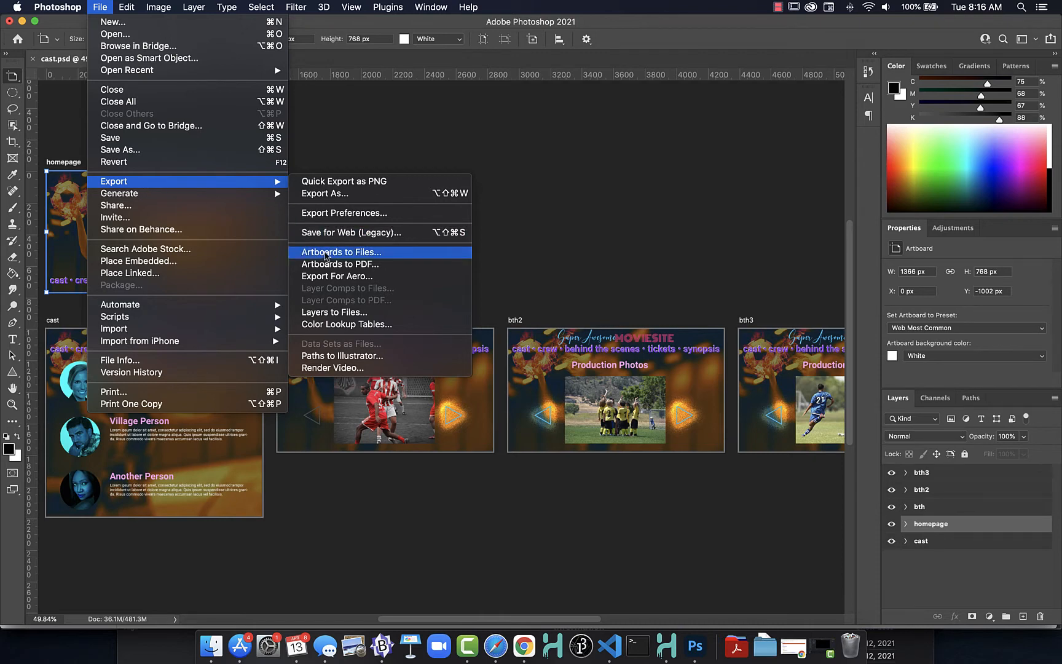
left_click(360, 258)
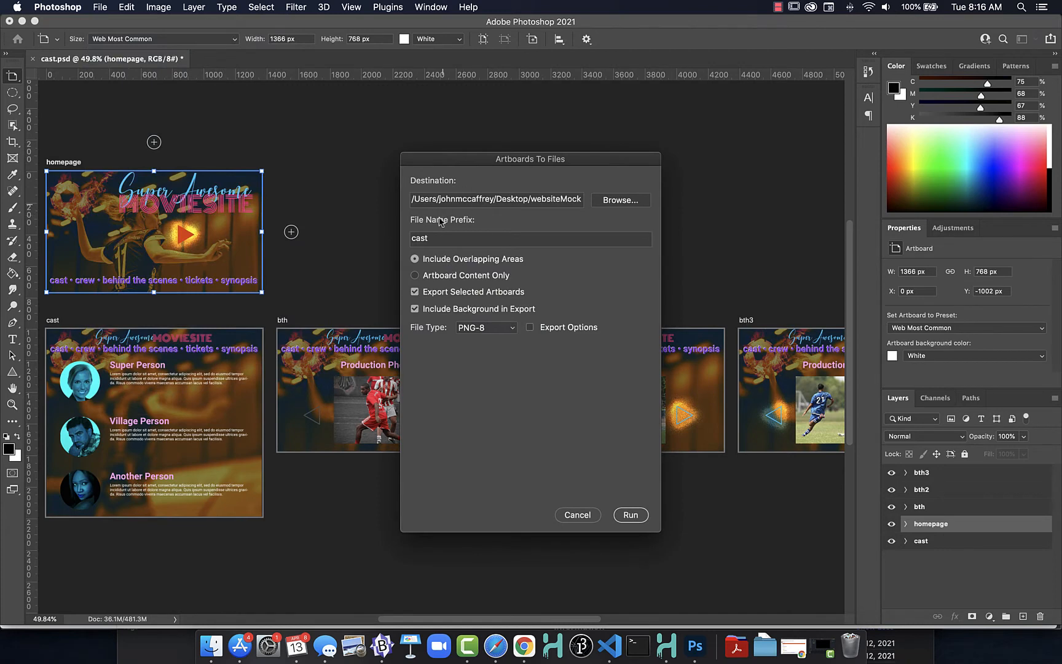
left_click(486, 329)
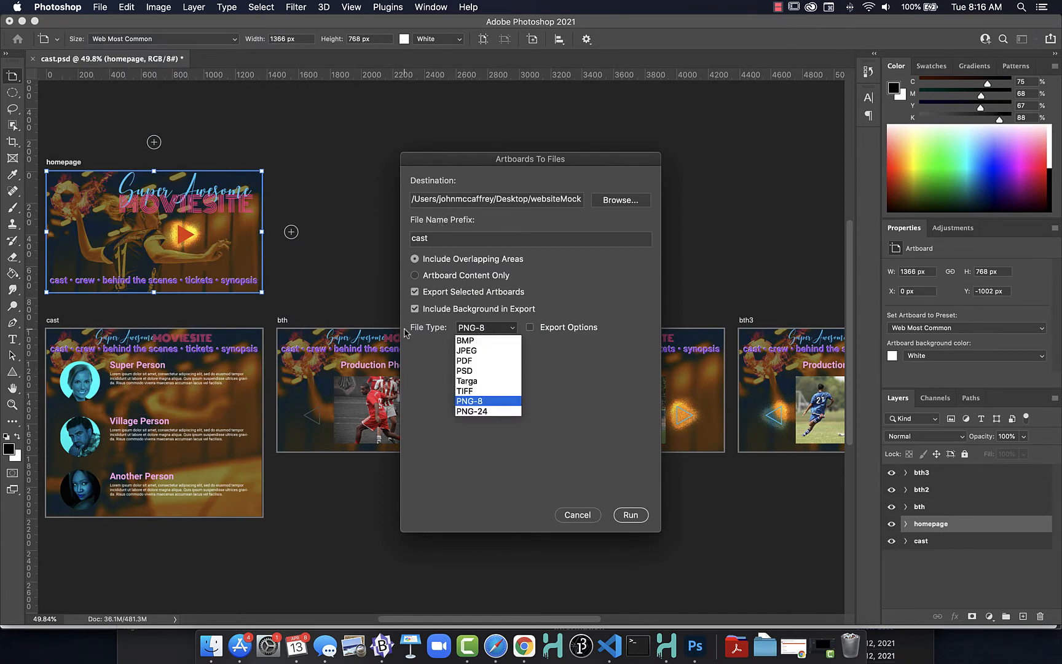
left_click(441, 428)
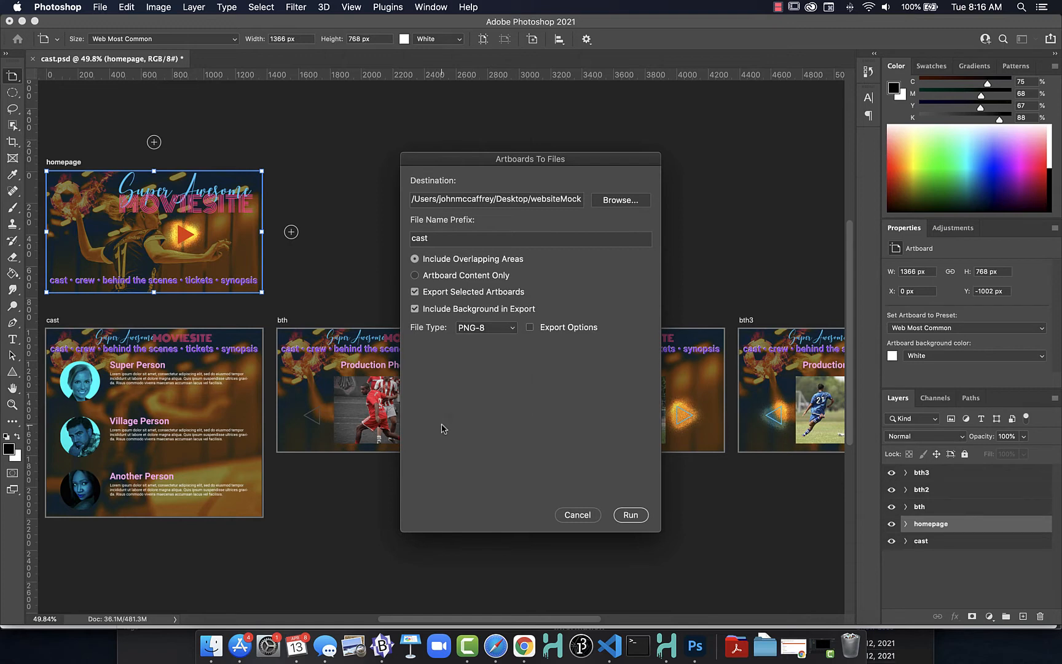
left_click(483, 332)
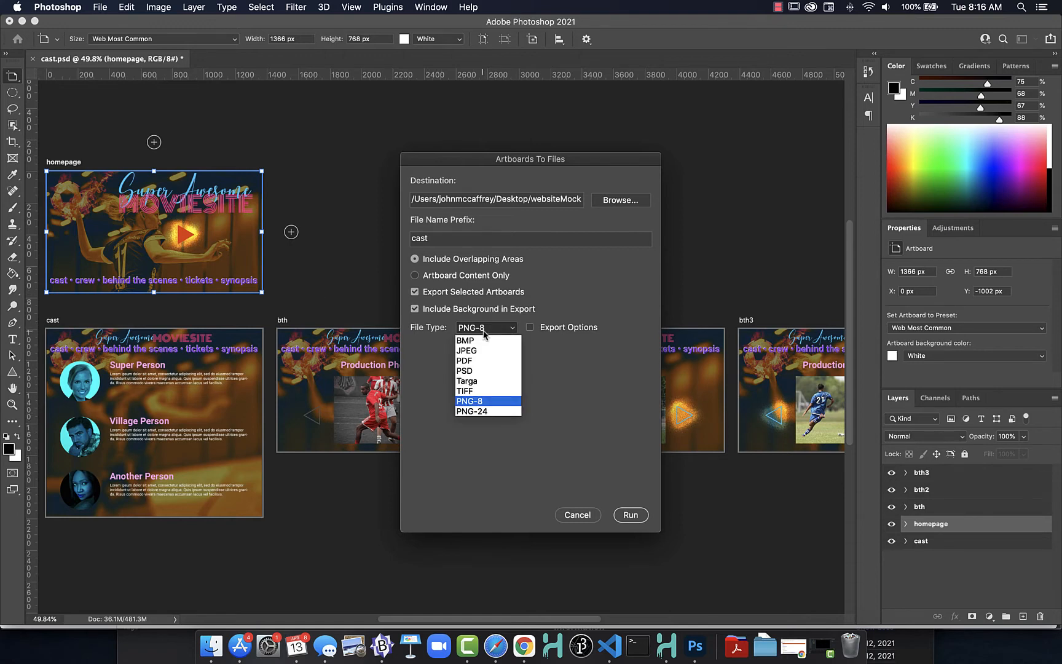
left_click(445, 409)
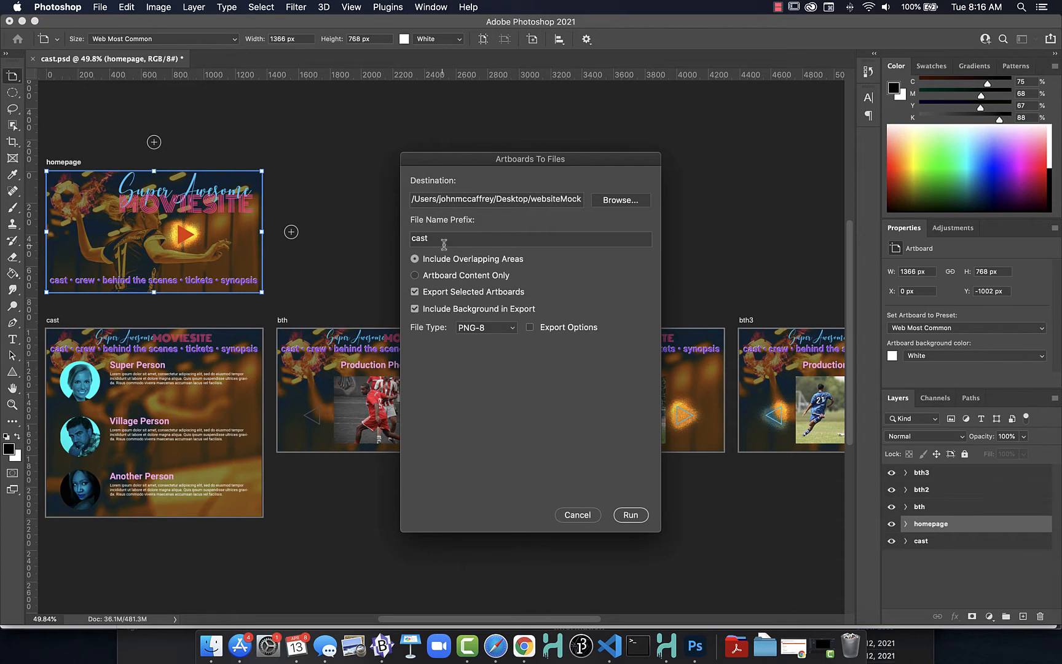
left_click(569, 516)
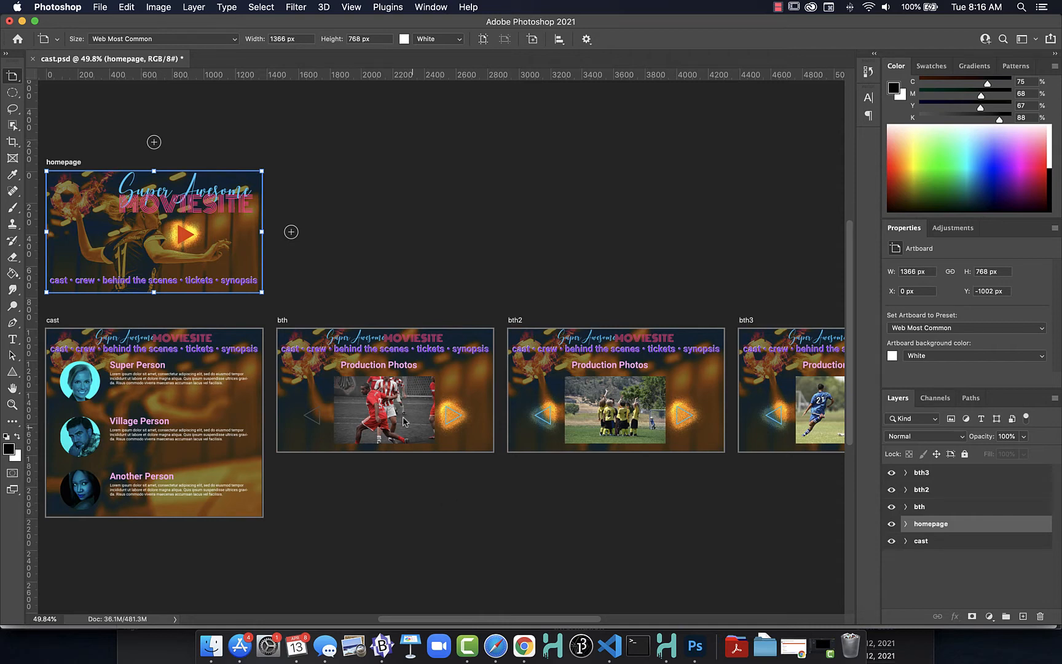
- Select the bth artboard, add a blank artboard directly above it and delete the new artboard
key("v")
left_click(347, 338)
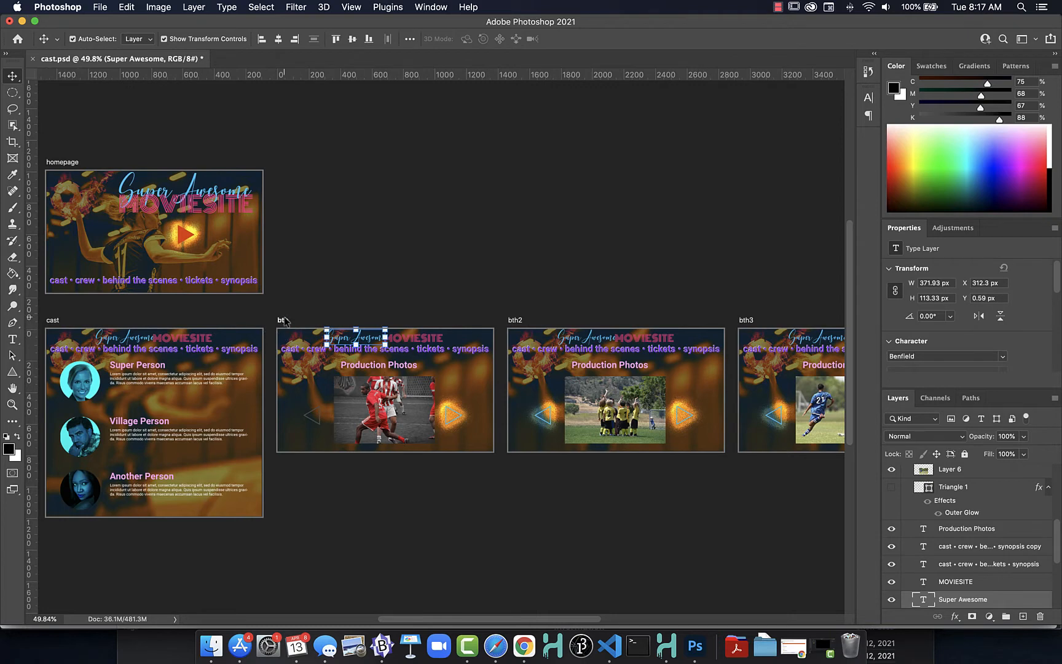
left_click(284, 320)
left_click(200, 8)
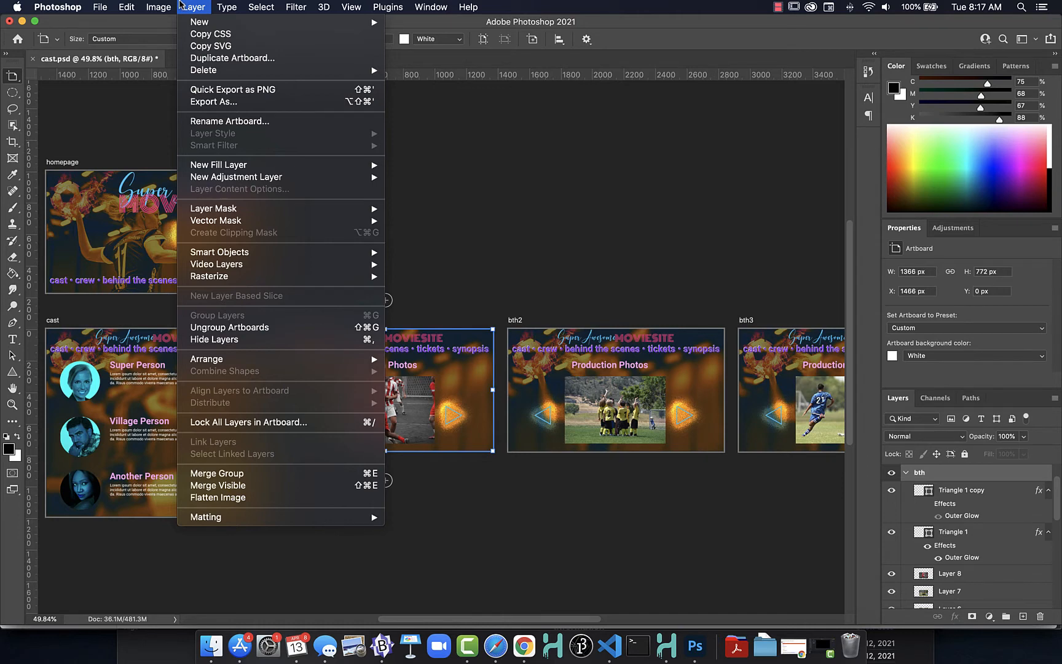
mouse_move(159, 4)
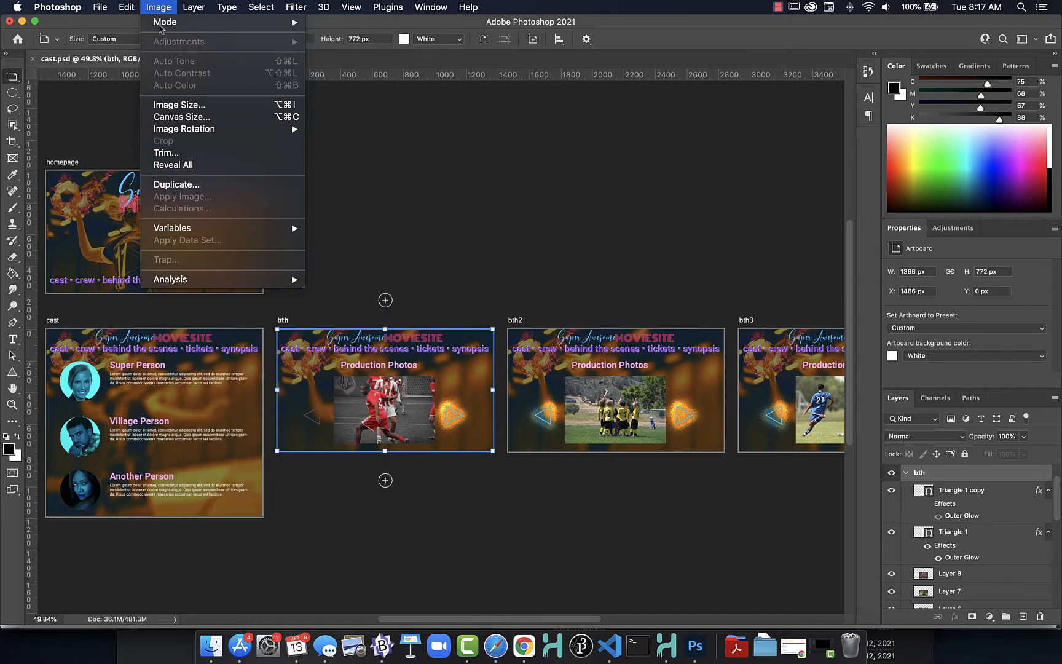
left_click(532, 207)
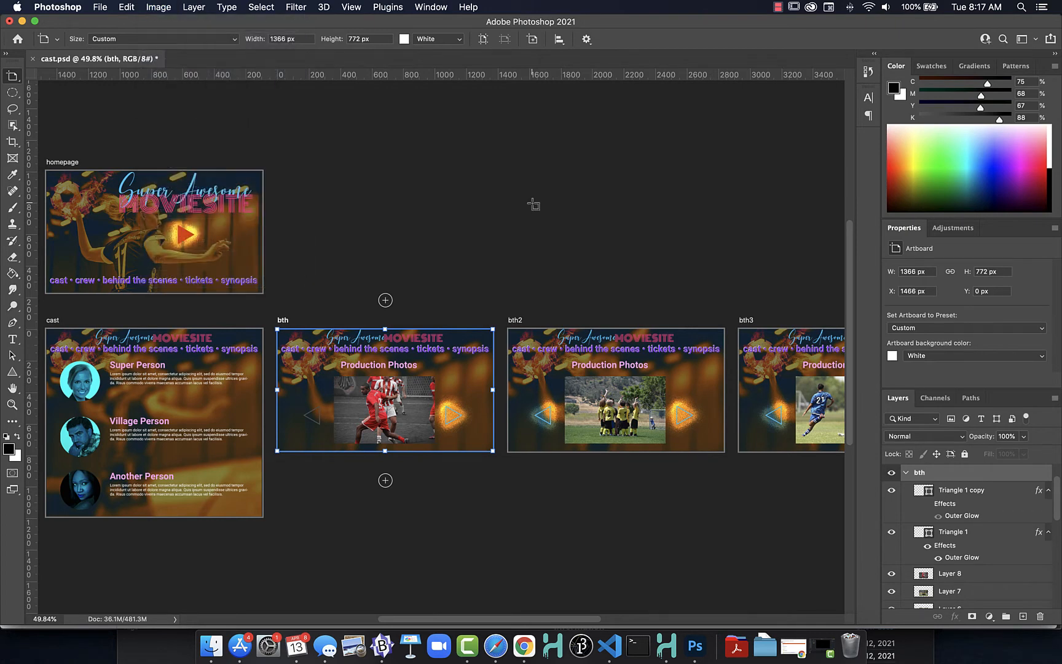
left_click(386, 301)
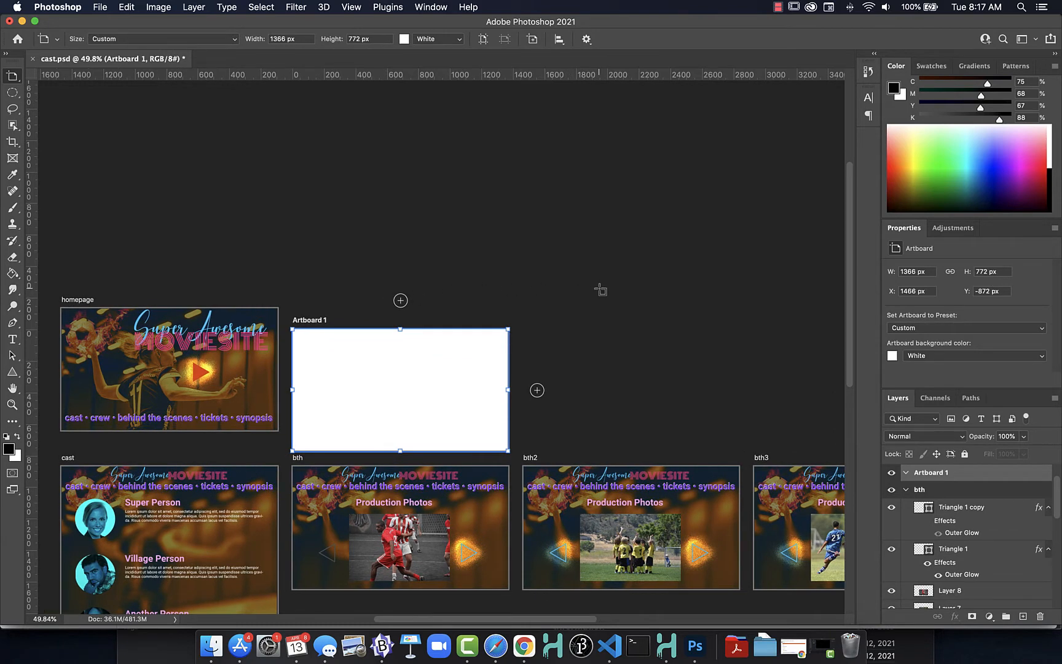
key("Delete")
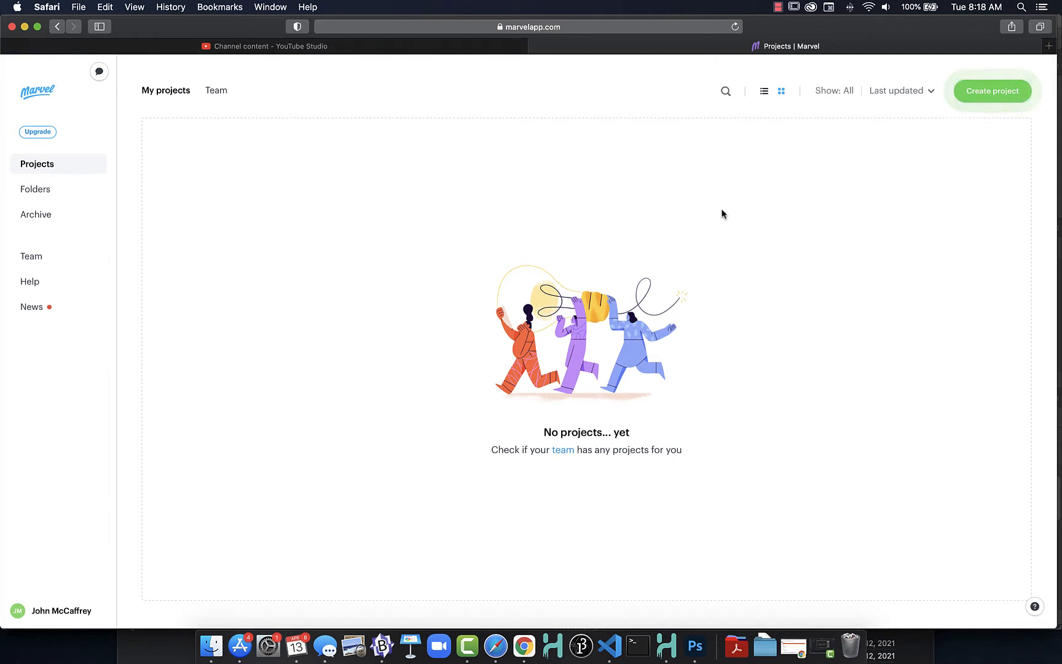
- In Marvel, create a new prototype project named webMockup
left_click(987, 101)
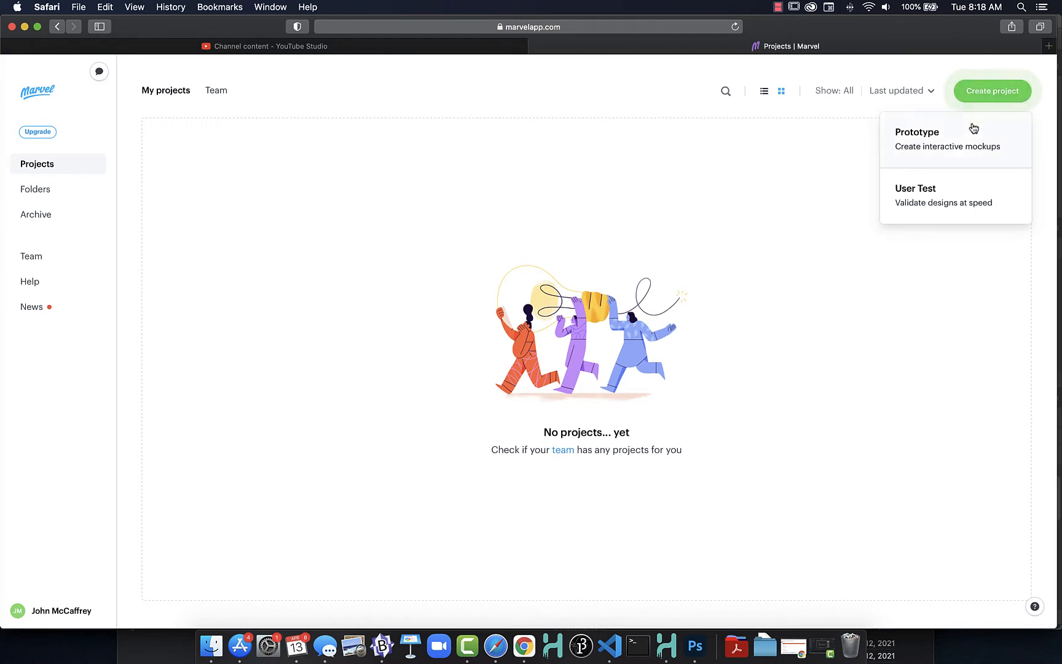
left_click(907, 145)
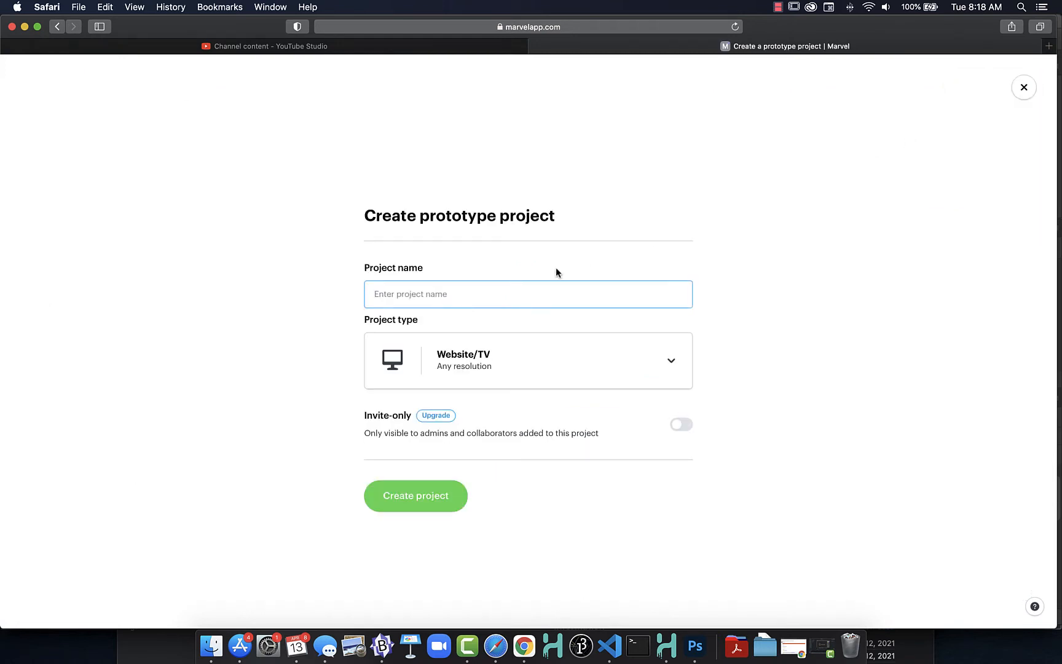
type("webMockup")
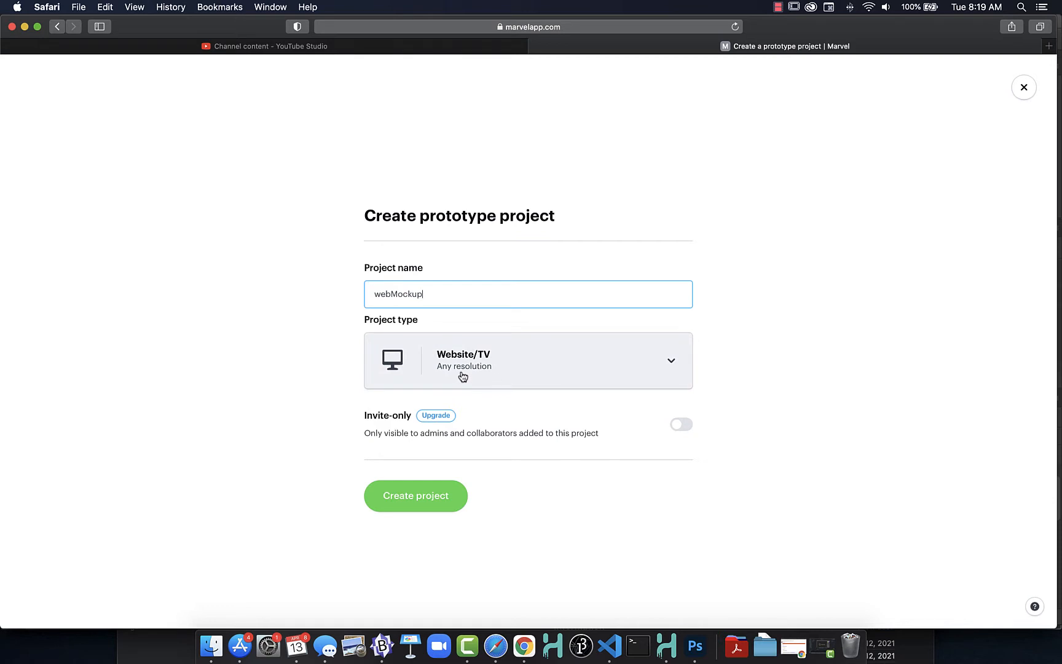
left_click(396, 502)
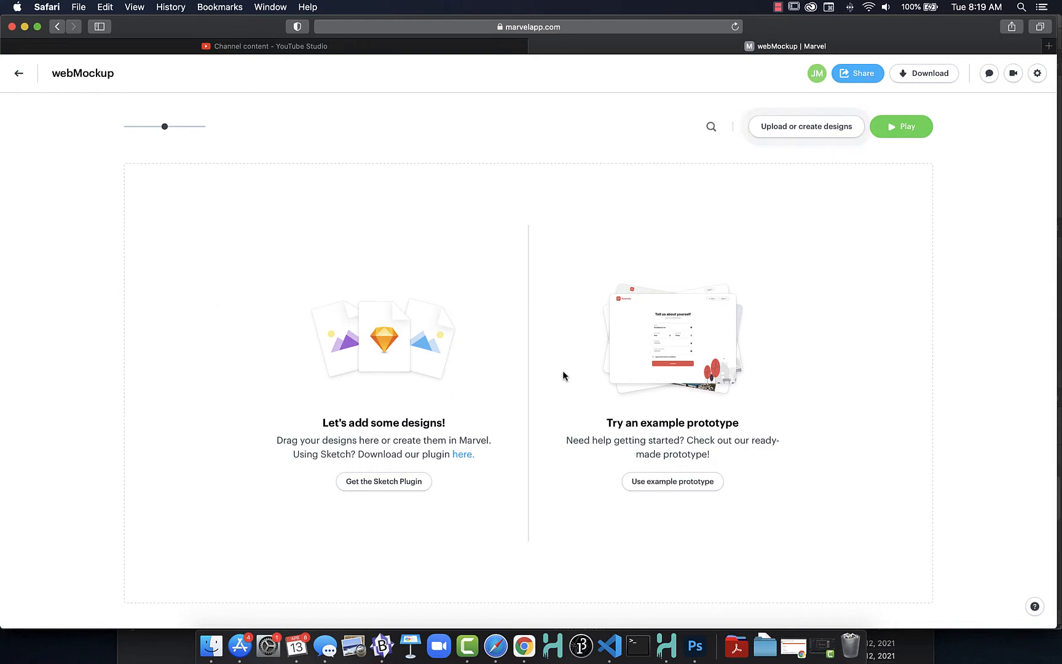
- Upload castArtboard-1.png, castbth.png, castbth2.png, castbth3.png and homePageArtboard-1.png from the computer's websiteMockup folder into the webMockup project
left_click(763, 127)
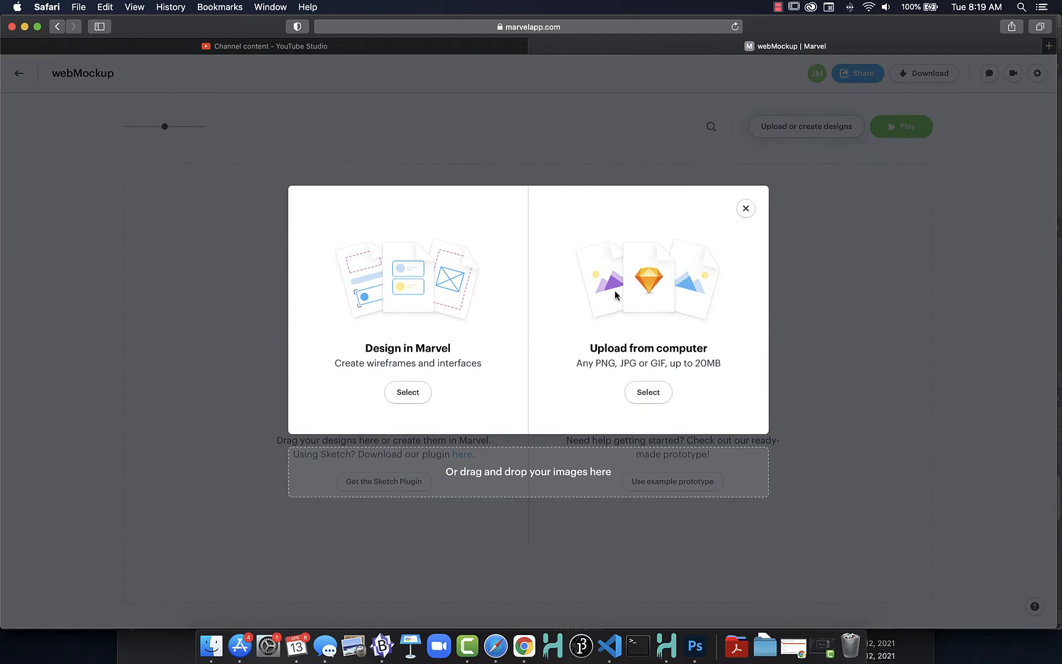
left_click(645, 395)
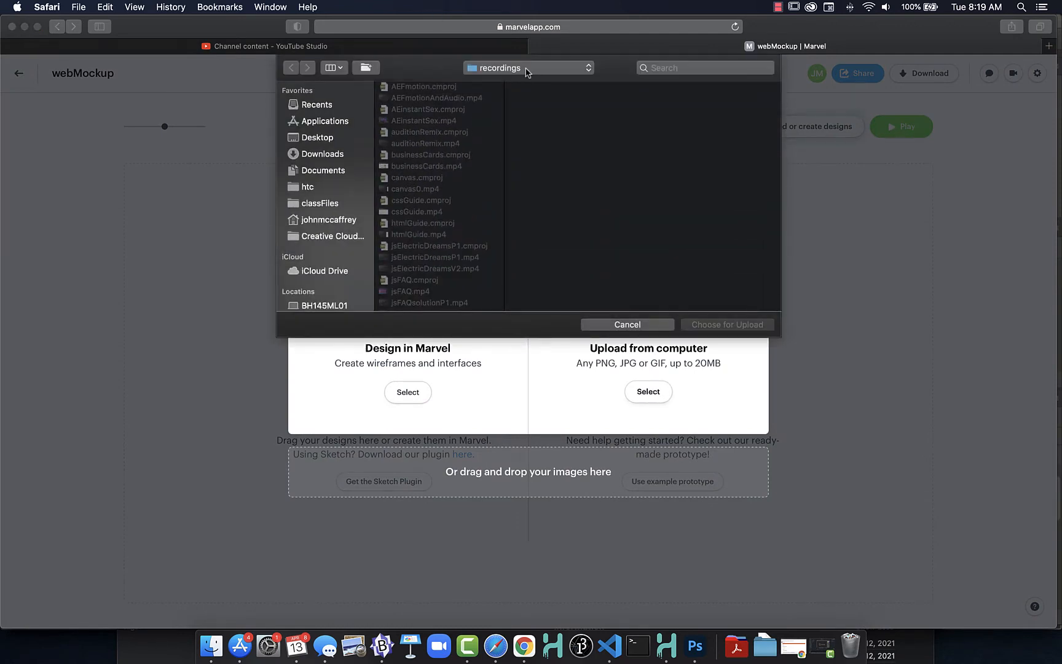
left_click(526, 71)
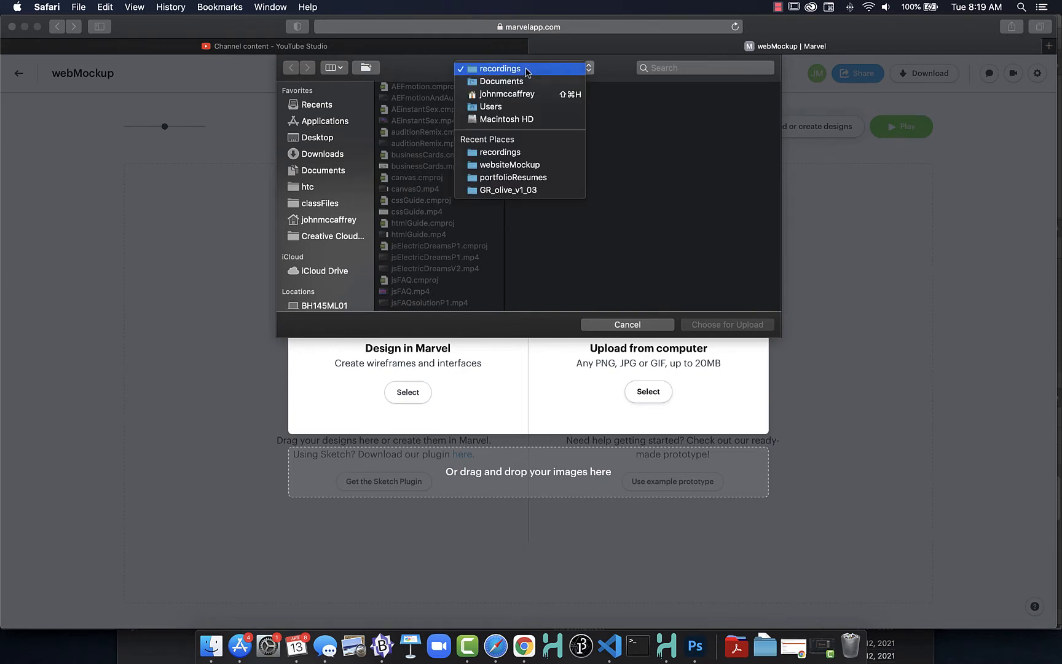
left_click(526, 165)
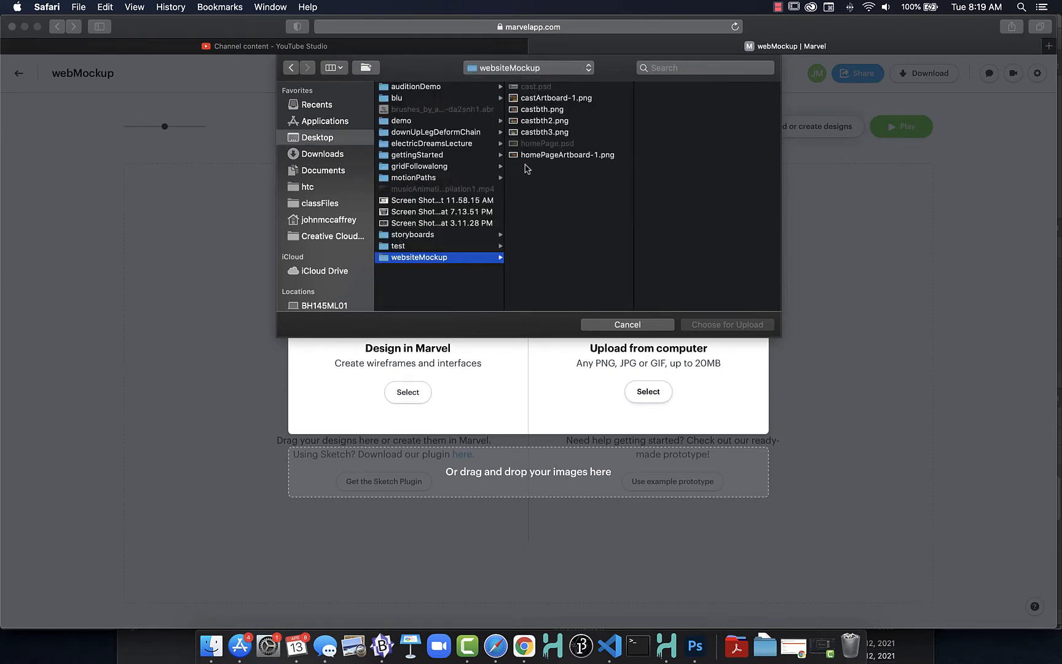
left_click(532, 158)
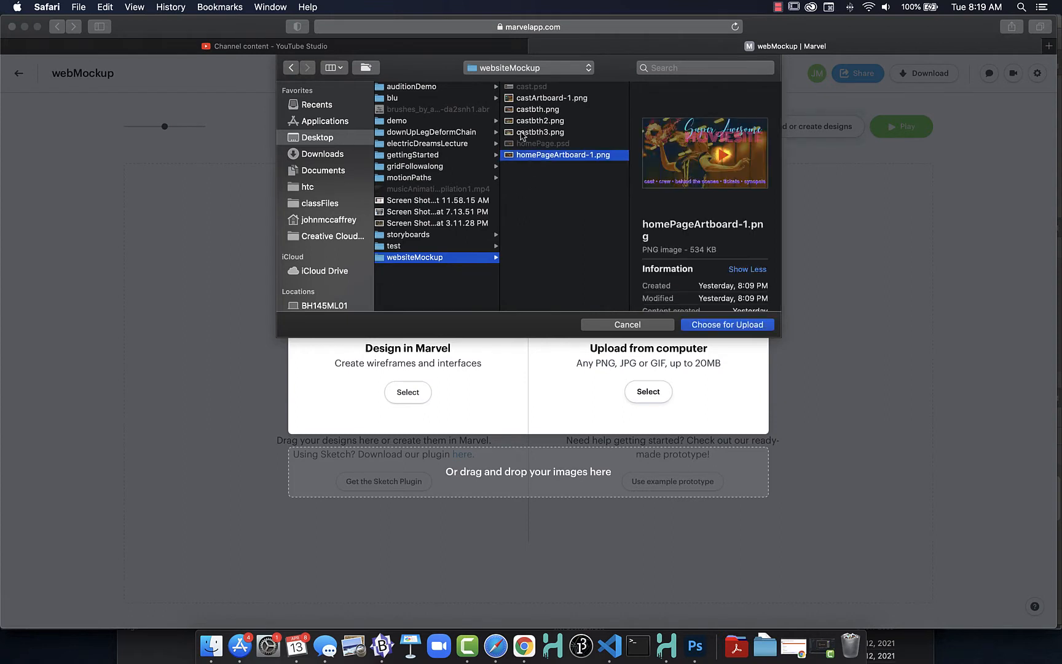
left_click(521, 132, "super")
left_click(523, 121, "super")
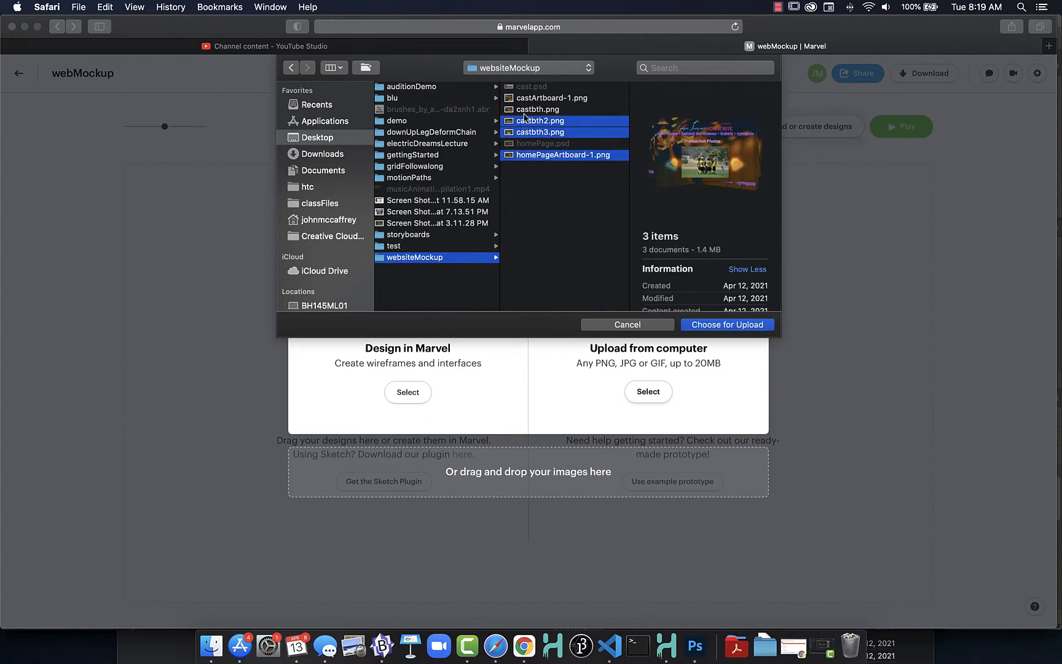
left_click(524, 110, "super")
left_click(523, 98, "super")
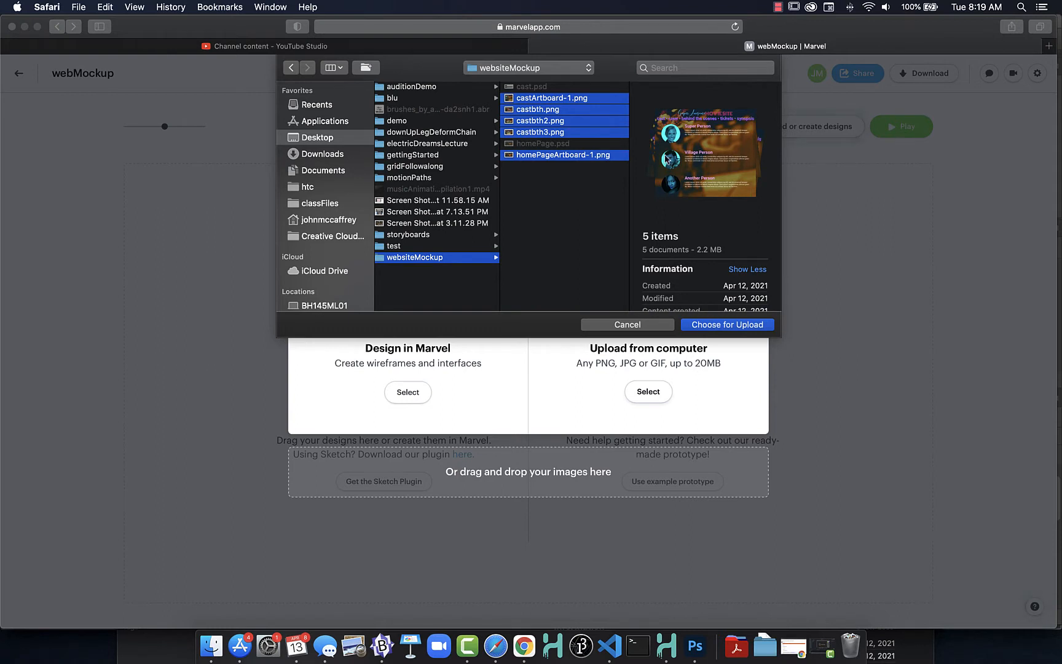
left_click(709, 324)
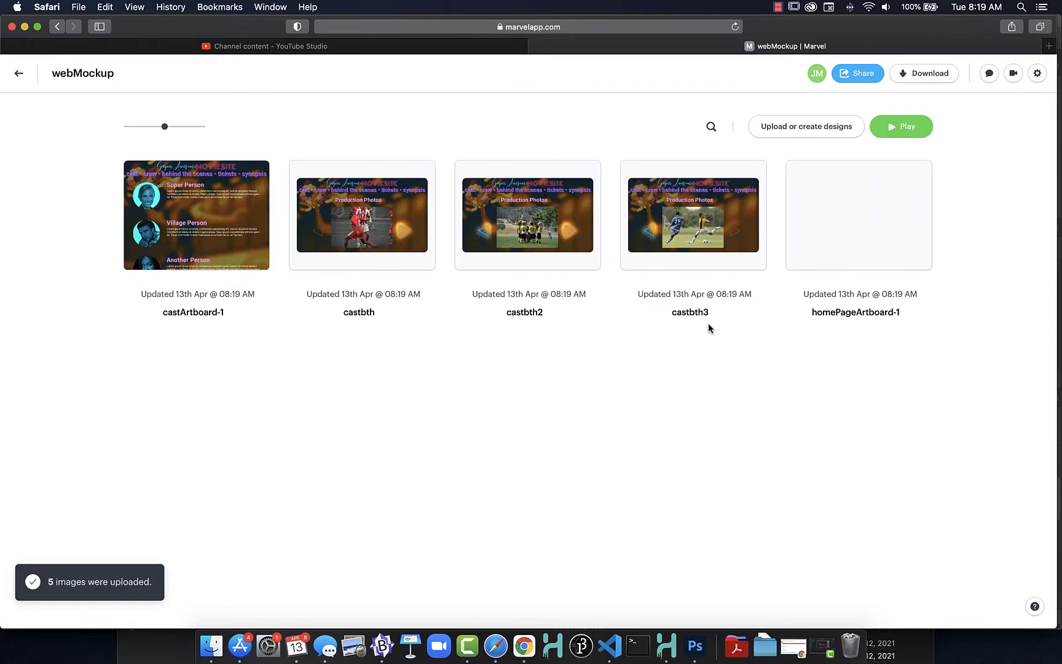
- Reorder the project's screens so that homePageArtboard-1 comes first, ahead of castArtboard-1
mouse_move(792, 298)
left_click_drag(819, 260, 110, 310)
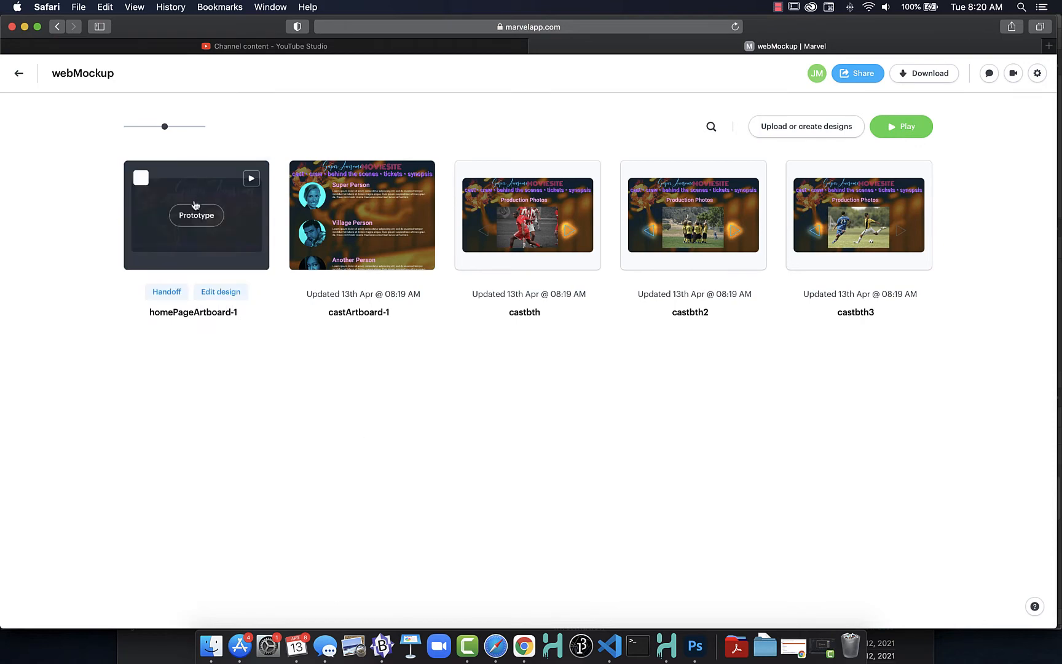
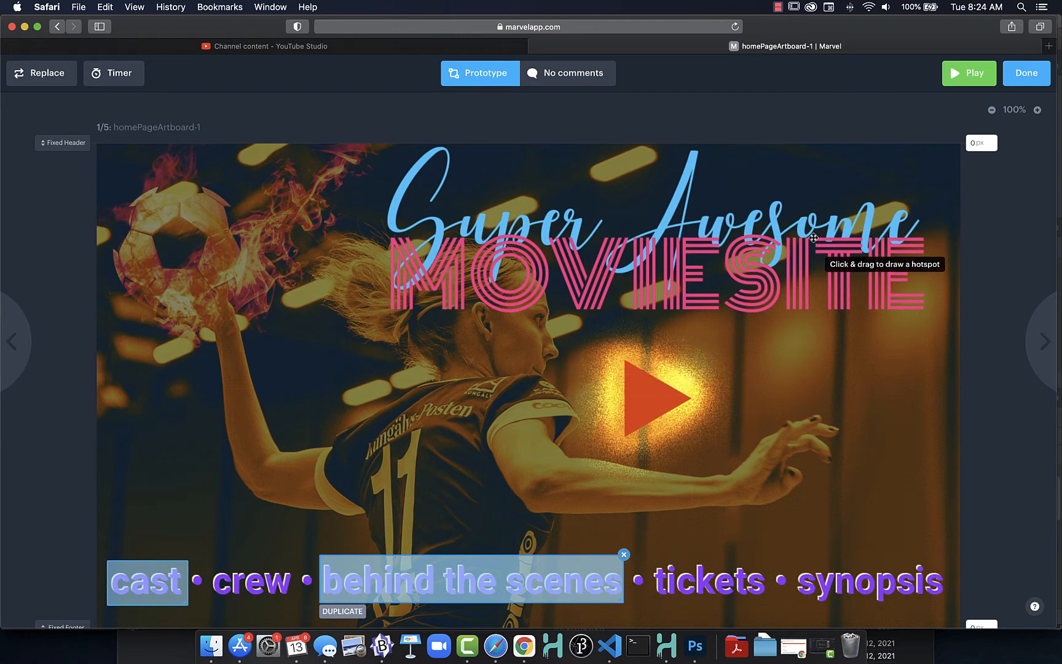
- On the castArtboard-1 screen, add a hotspot over "behind the scenes" that links to castbth with the Pop transition
left_click(1030, 355)
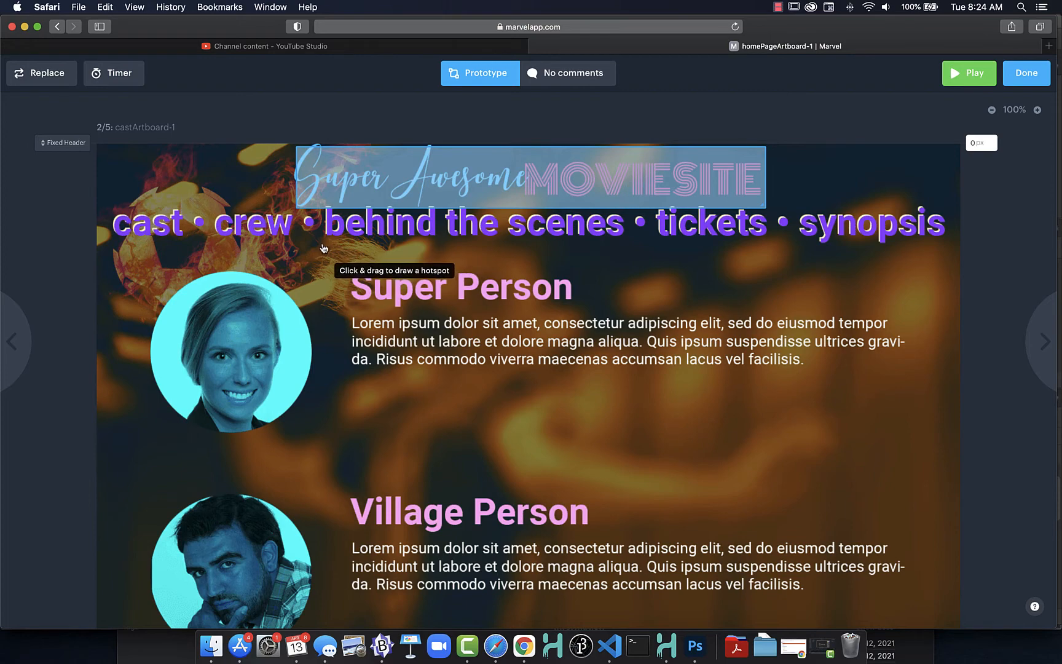
left_click_drag(323, 243, 626, 210)
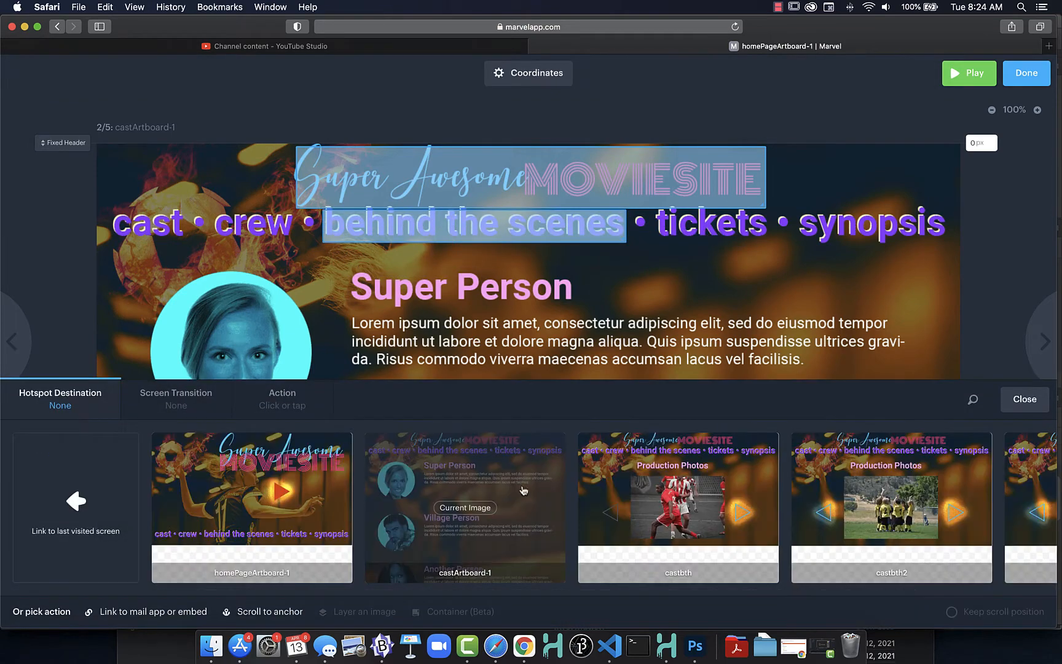
left_click(679, 505)
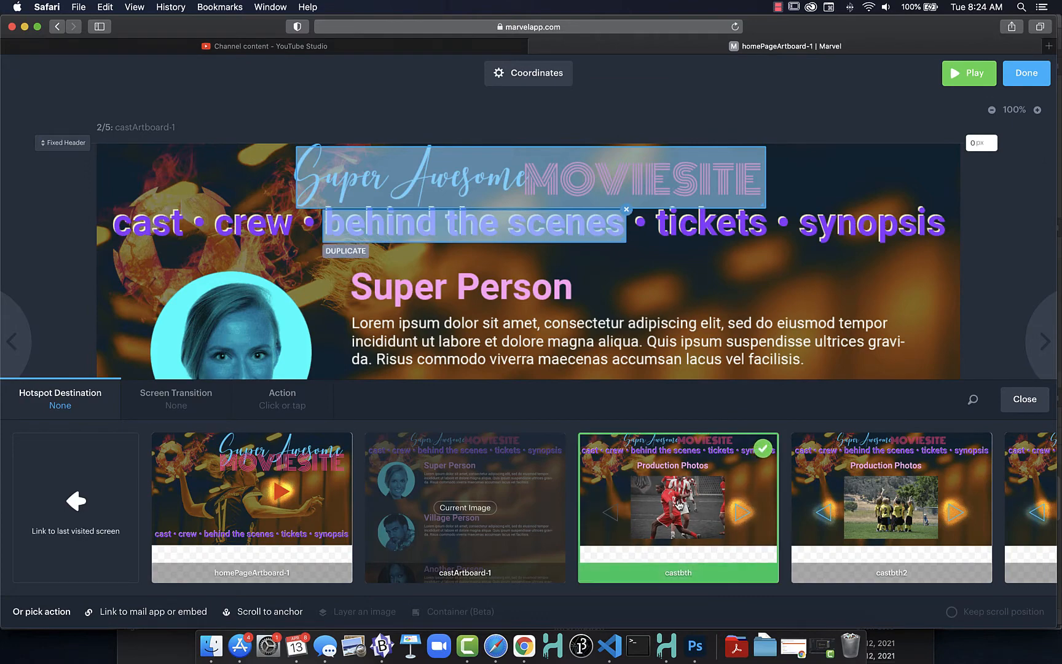
left_click(209, 398)
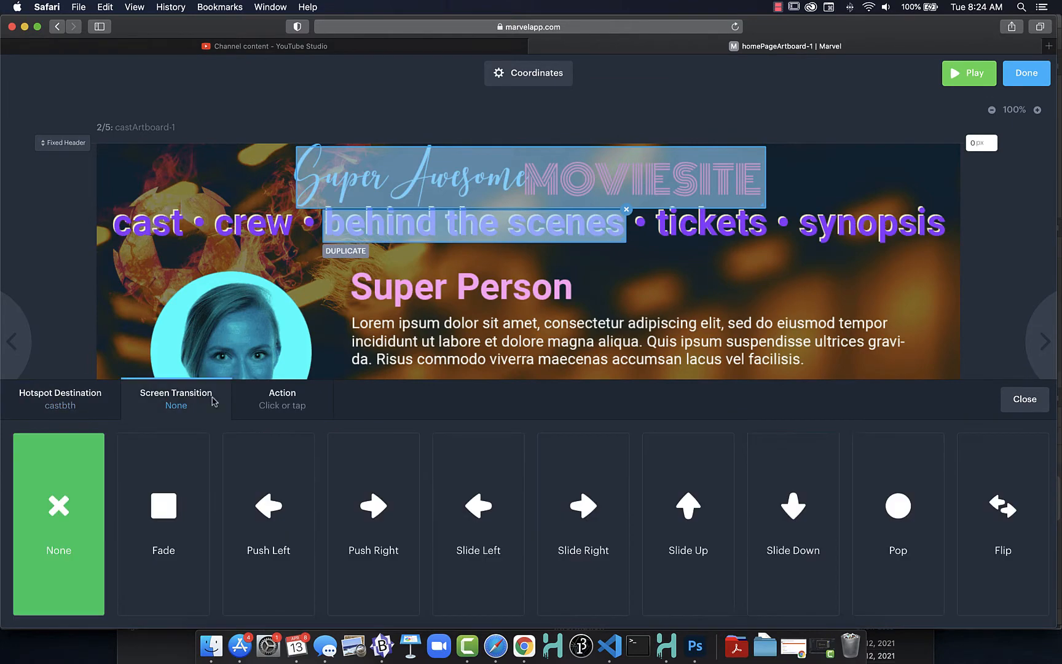
left_click(891, 542)
left_click(1021, 402)
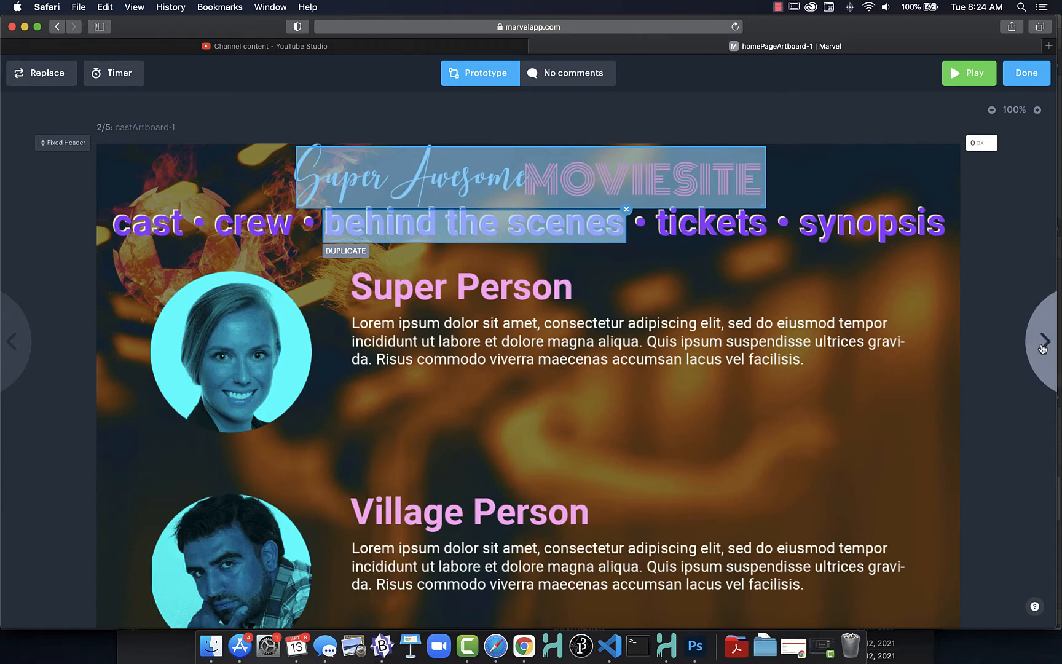
- On the castbth screen, add a hotspot over "cast" that links to castArtboard-1 with the Pop transition
left_click(1042, 344)
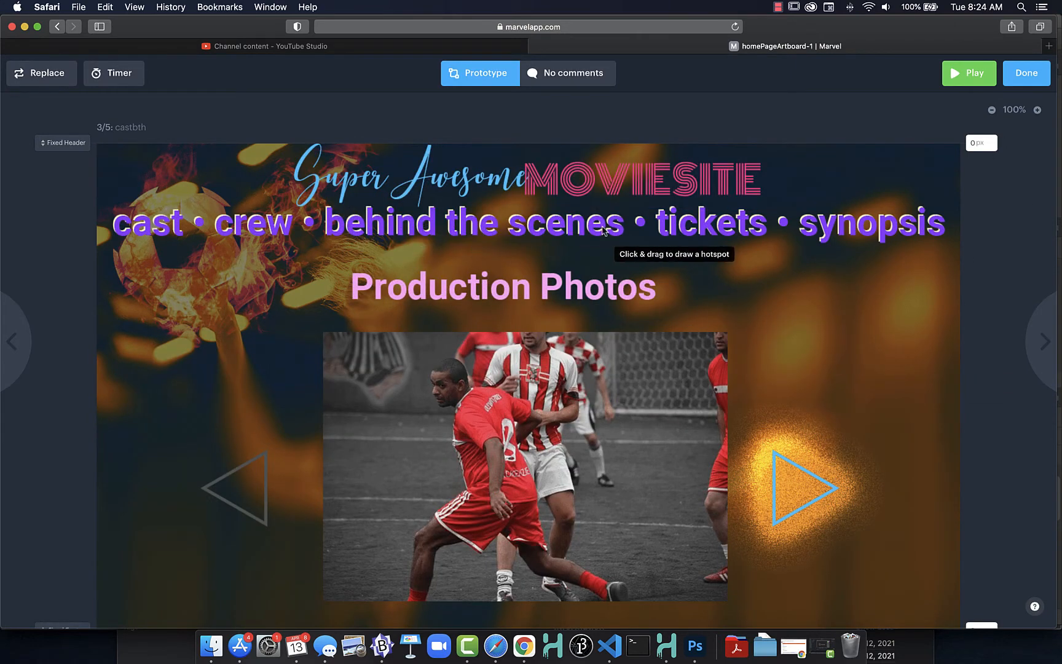
left_click_drag(183, 206, 111, 241)
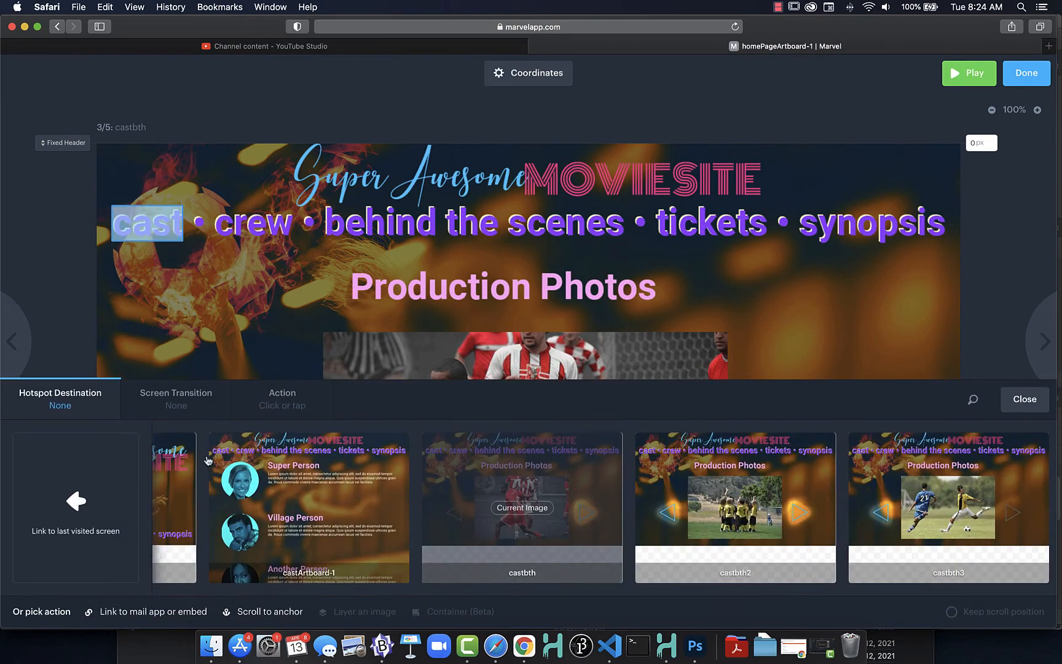
left_click(296, 513)
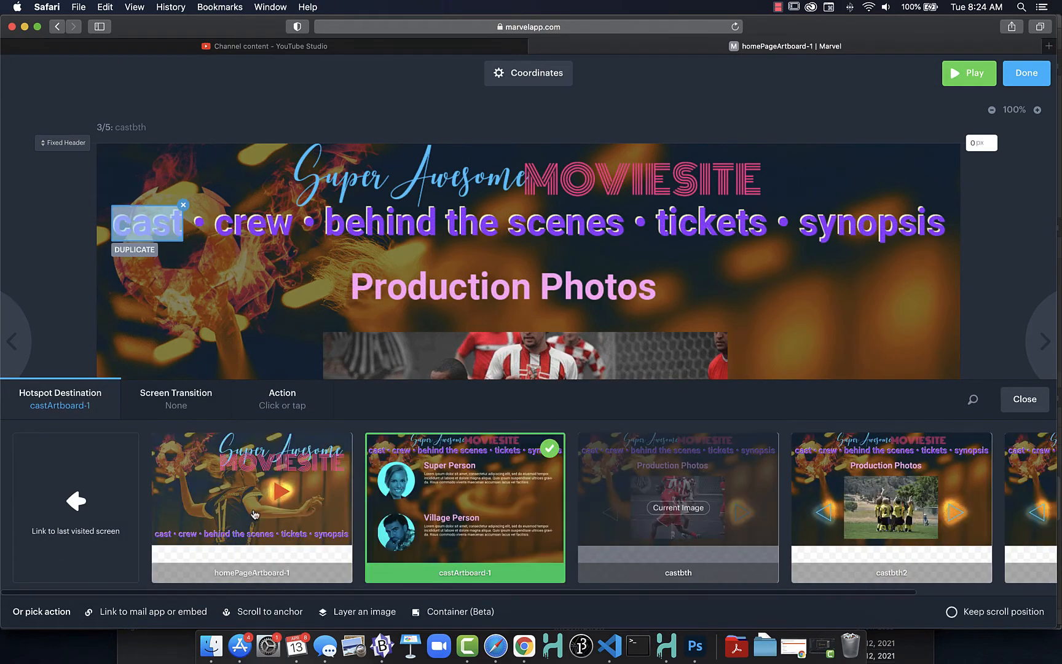
left_click(203, 397)
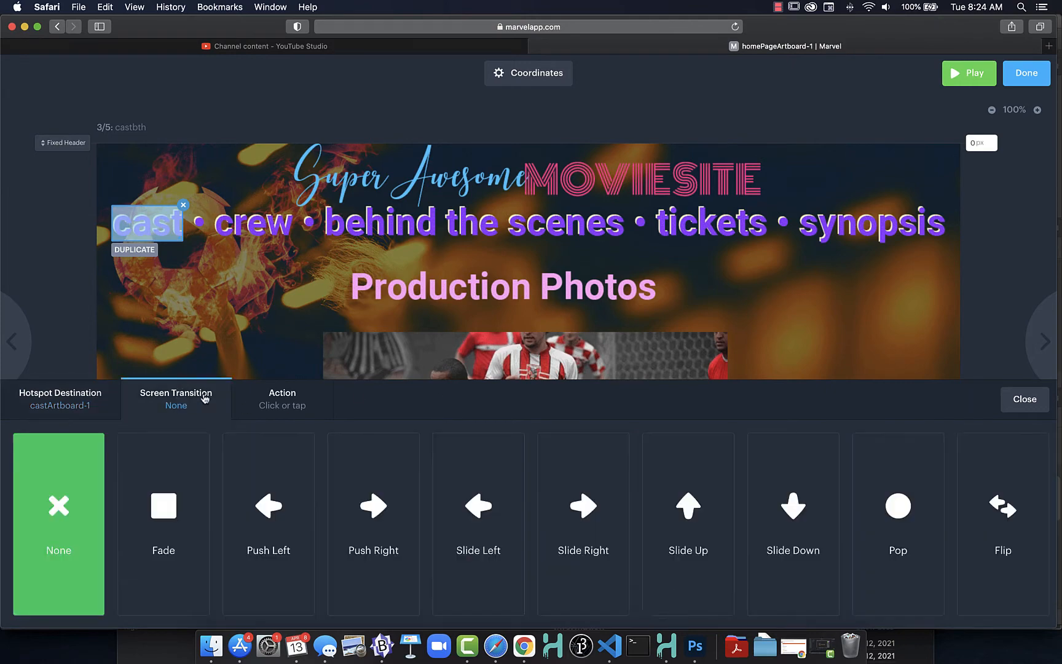
left_click(897, 516)
- Add a hotspot over castbth's Super Awesome MOVIESITE title that links to homePageArtboard-1 with the Pop transition
left_click_drag(296, 145, 761, 207)
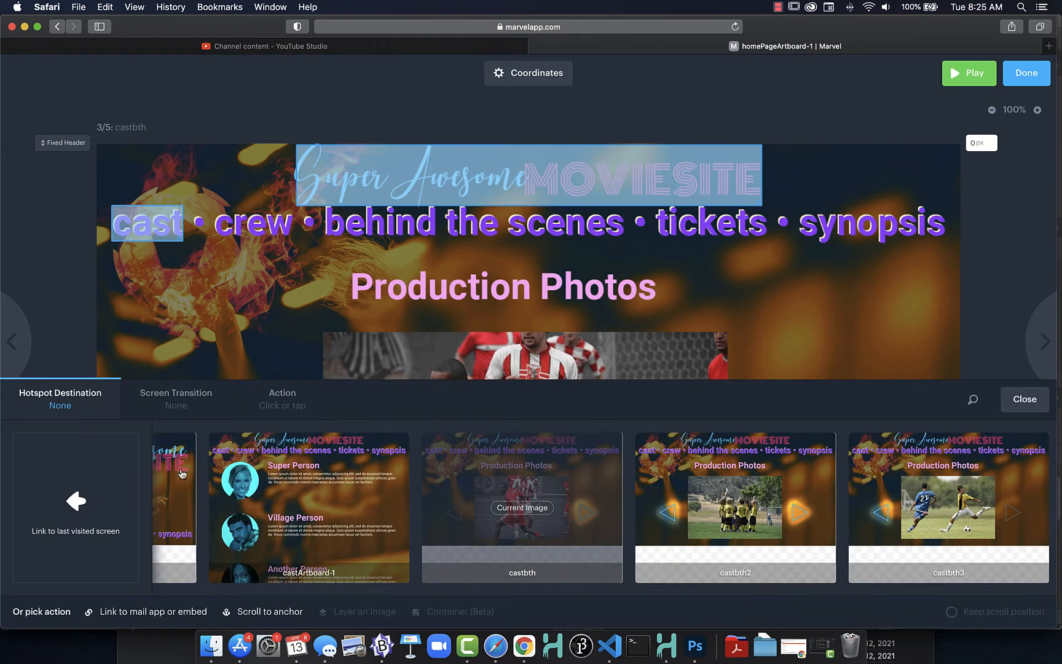
left_click(206, 458)
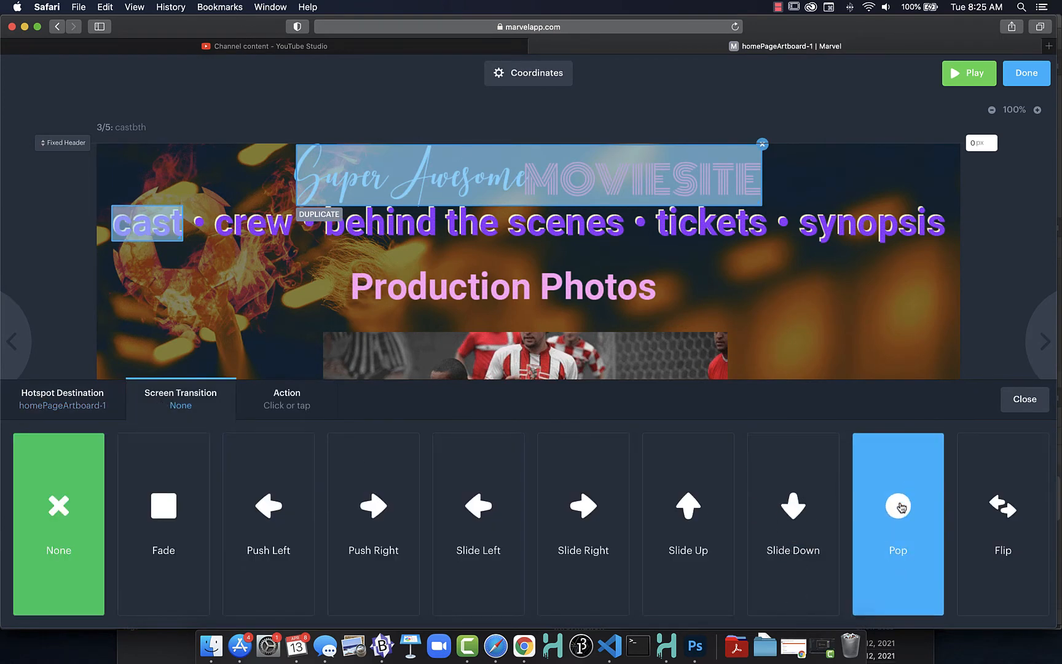
left_click(899, 506)
left_click(1016, 401)
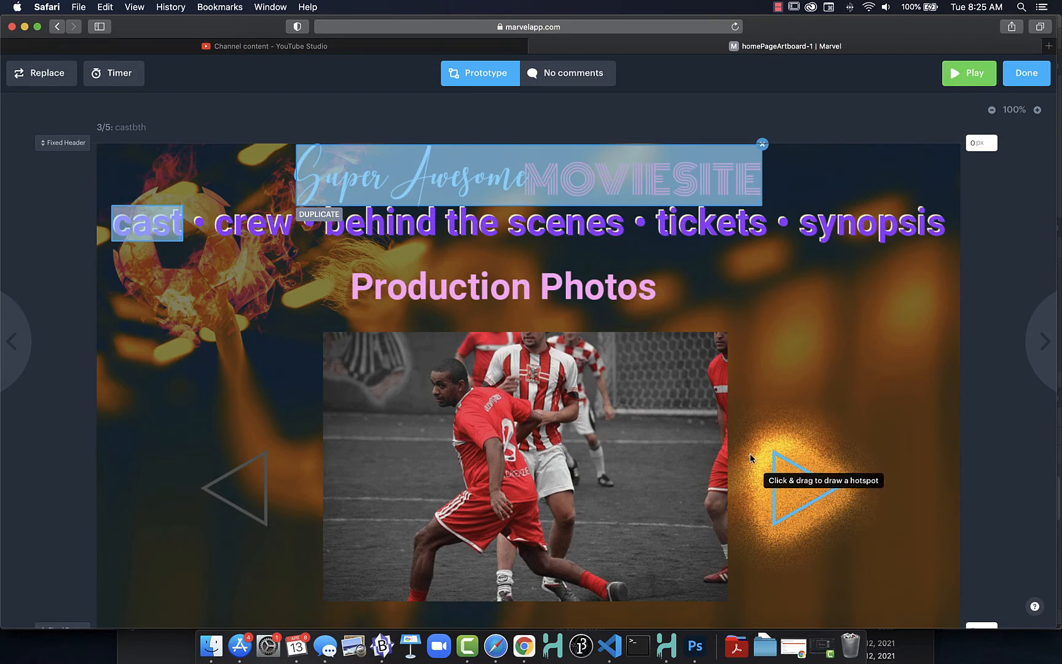
- Add a hotspot over castbth's right-pointing photo arrow that links to castbth2 with the Slide Left transition
mouse_move(760, 439)
left_mouse_down()
mouse_move(781, 513)
mouse_move(847, 537)
left_mouse_up()
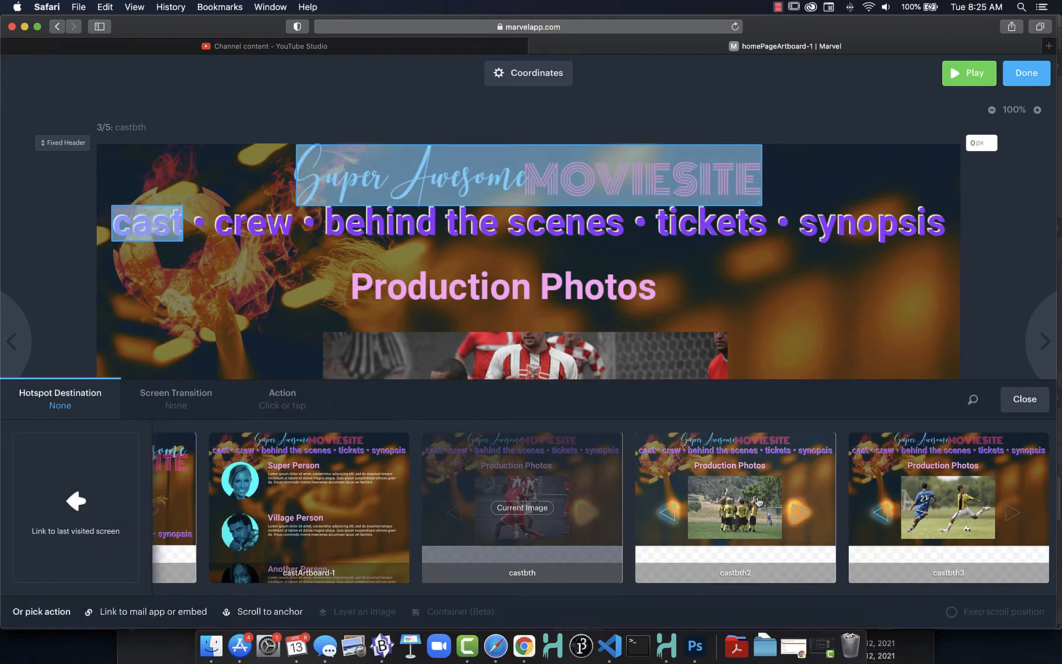
left_click(759, 502)
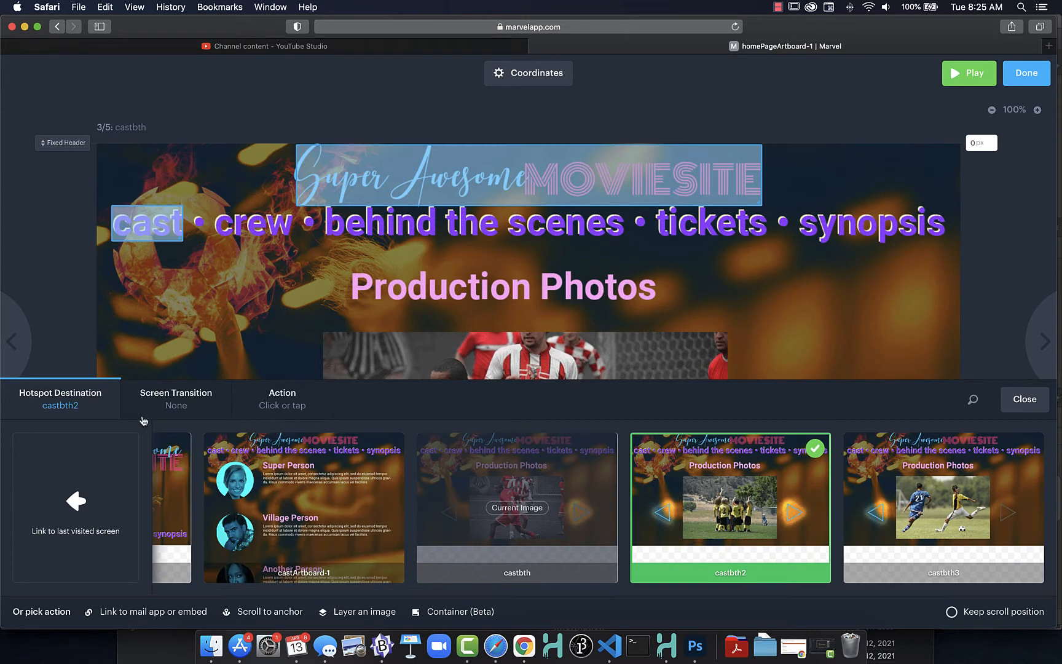
left_click(175, 398)
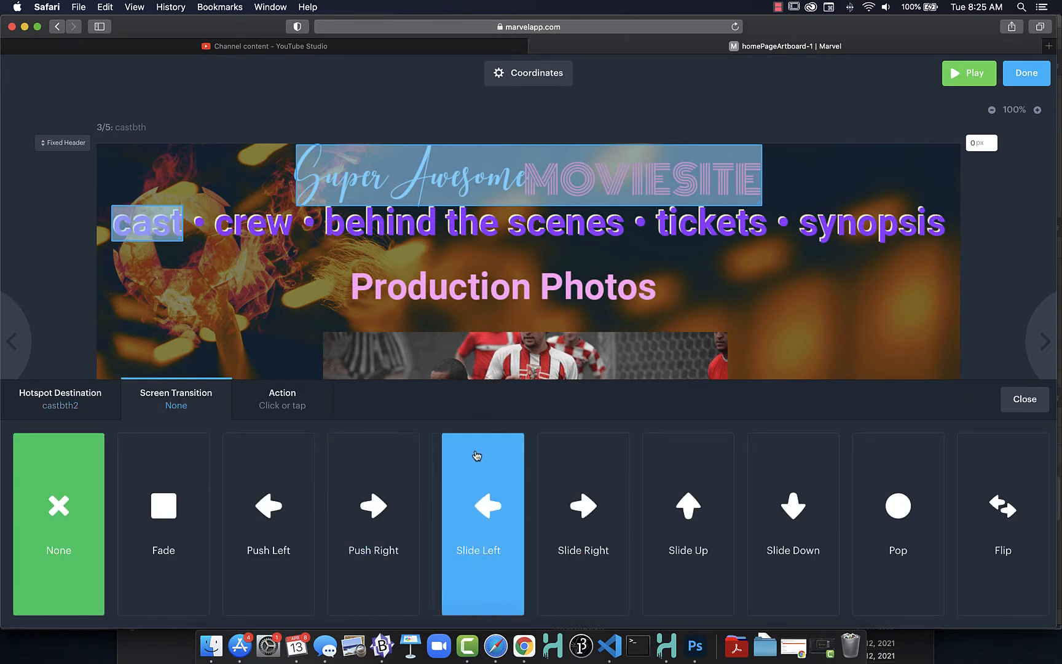
left_click(466, 483)
scroll(748, 510, "right", 5)
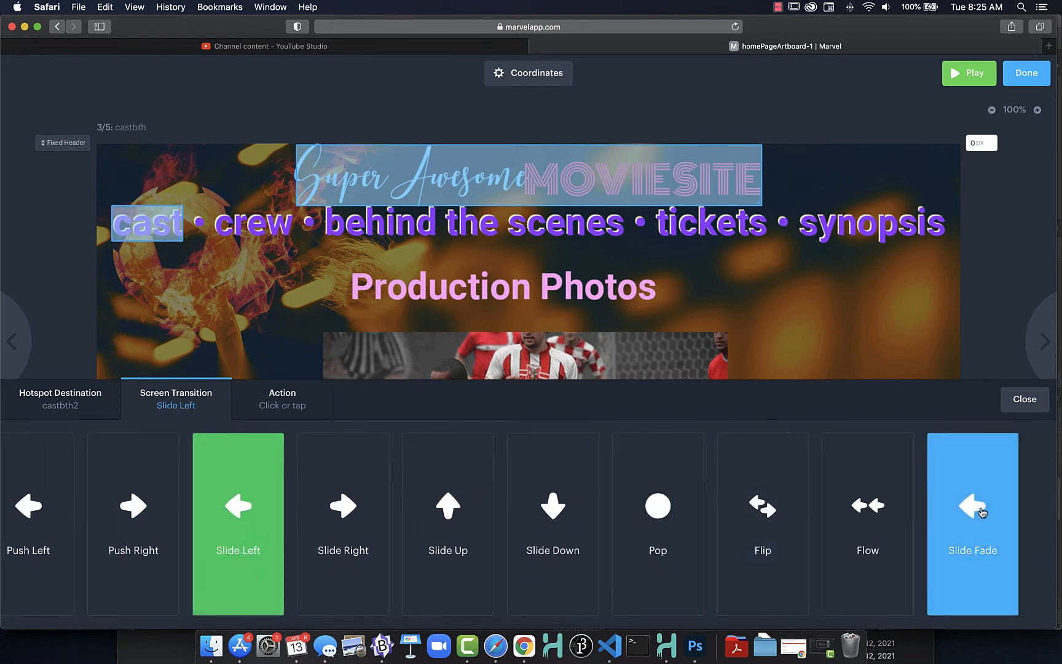
scroll(981, 506, "left", 4)
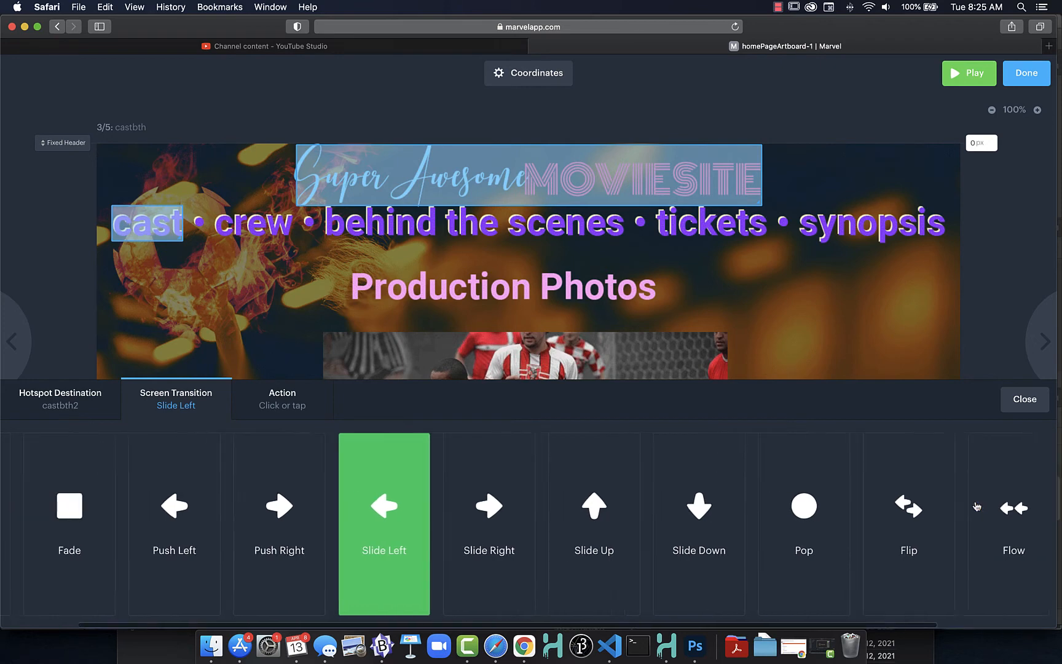
scroll(977, 505, "right", 4)
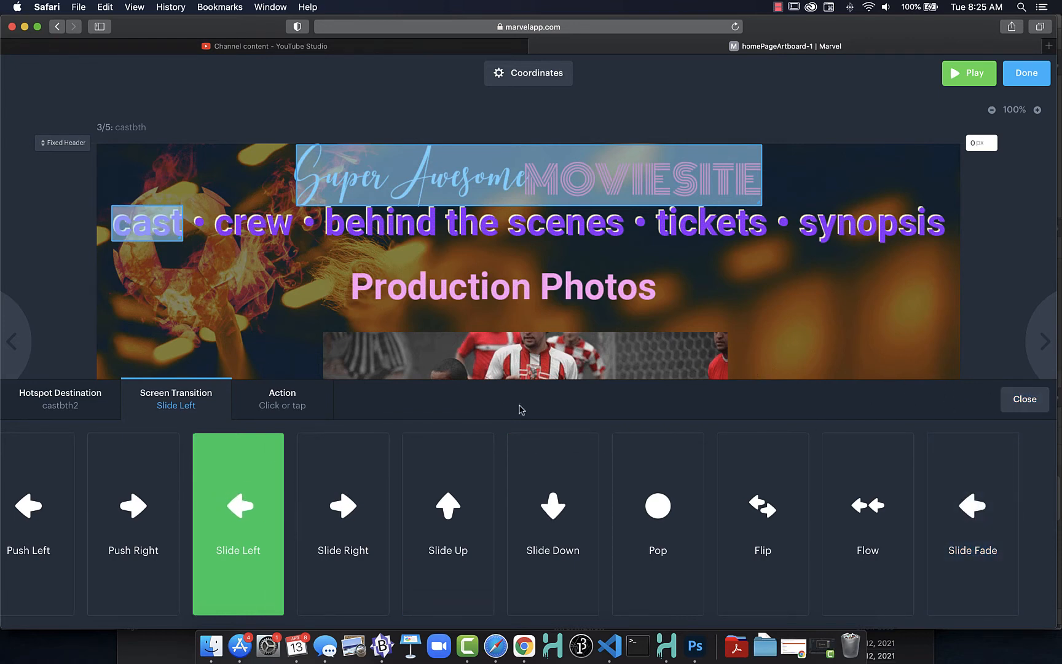
left_click(1024, 399)
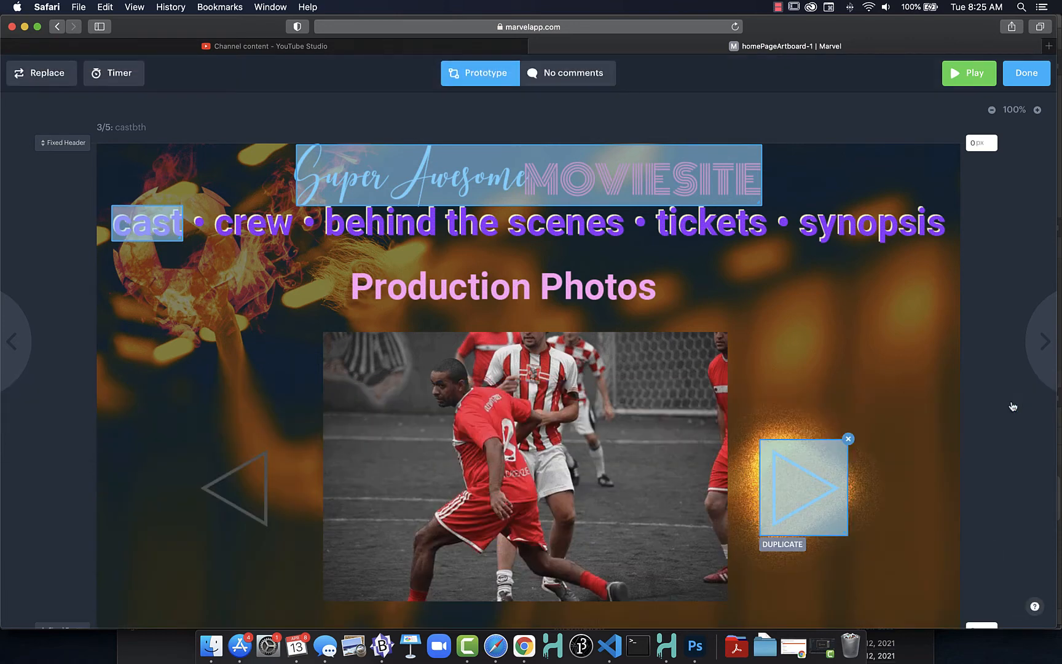
- On the castbth2 screen, add a hotspot over the site title that links to homePageArtboard-1 with the Pop transition
left_click(1042, 342)
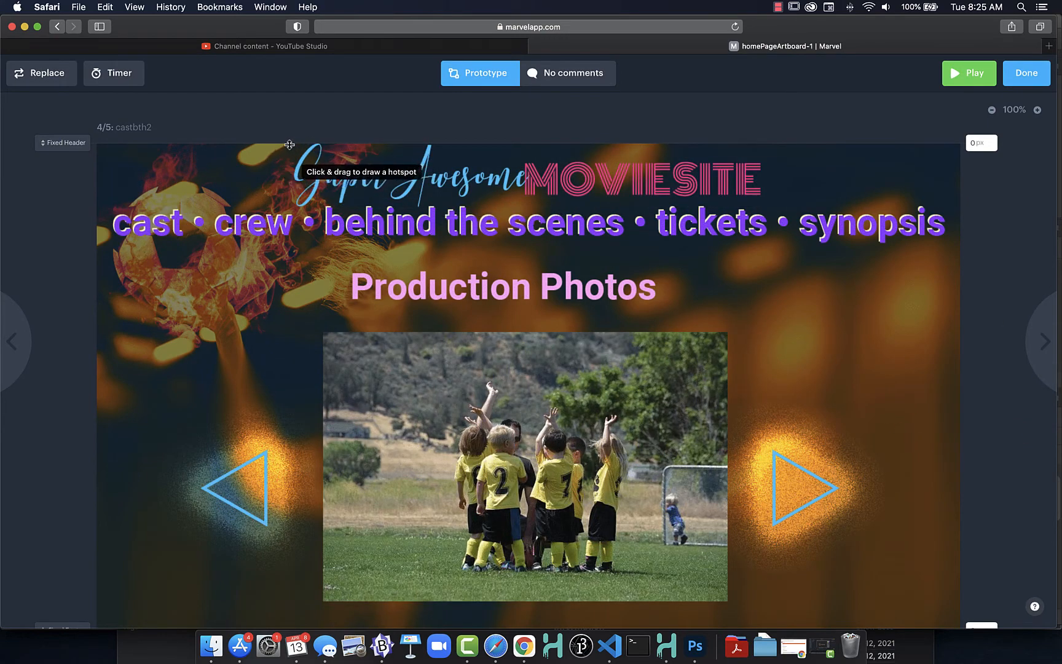
left_click_drag(290, 144, 772, 206)
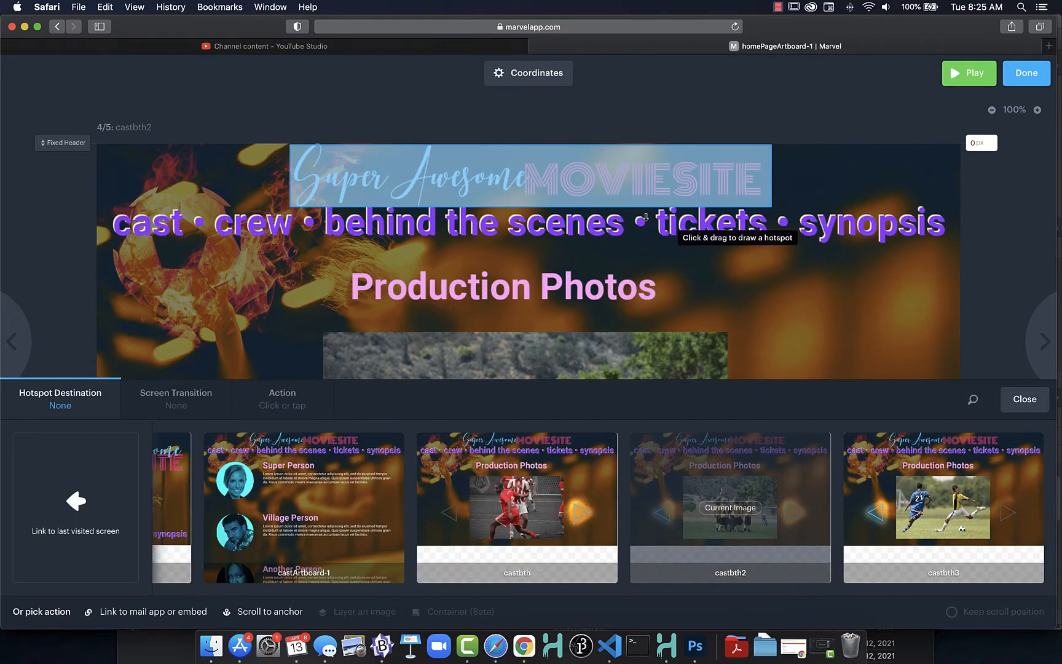
left_click(175, 529)
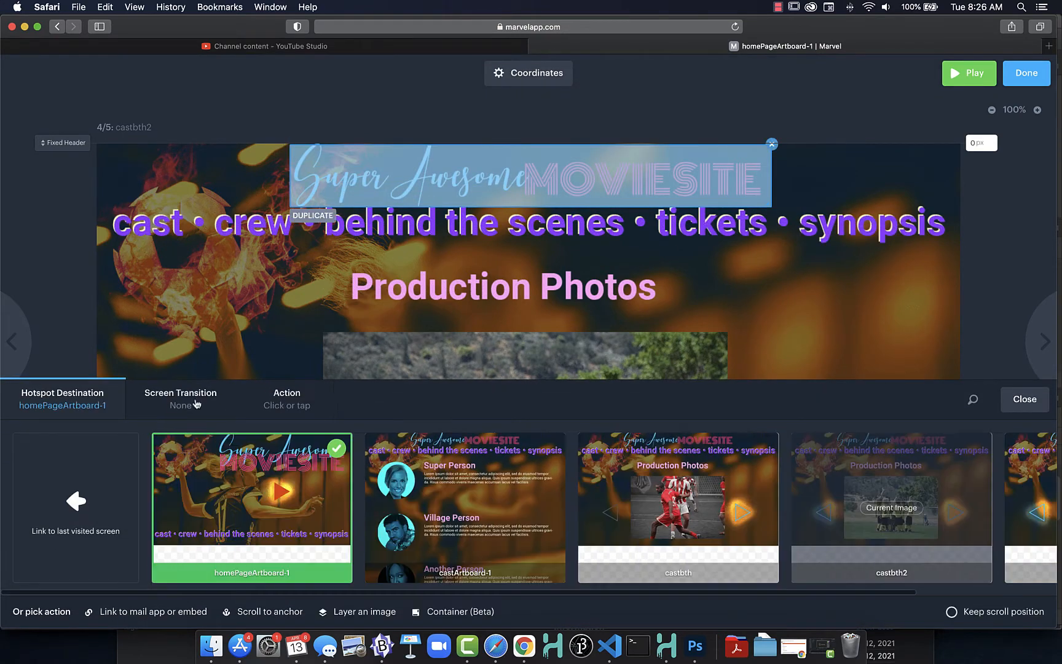
left_click(196, 404)
left_click(658, 507)
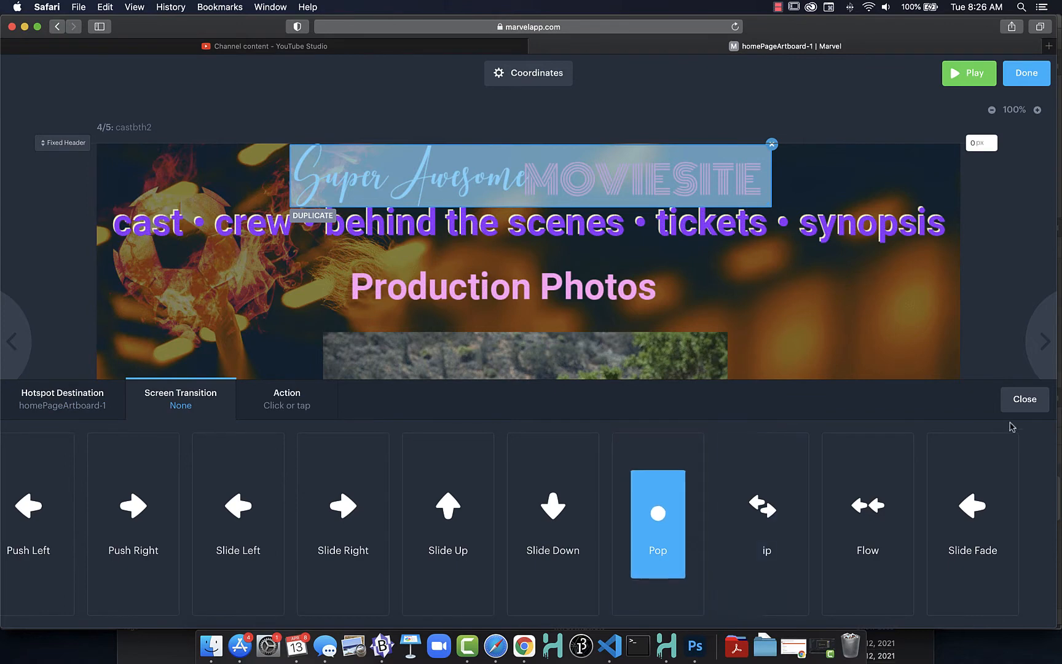
left_click(1020, 399)
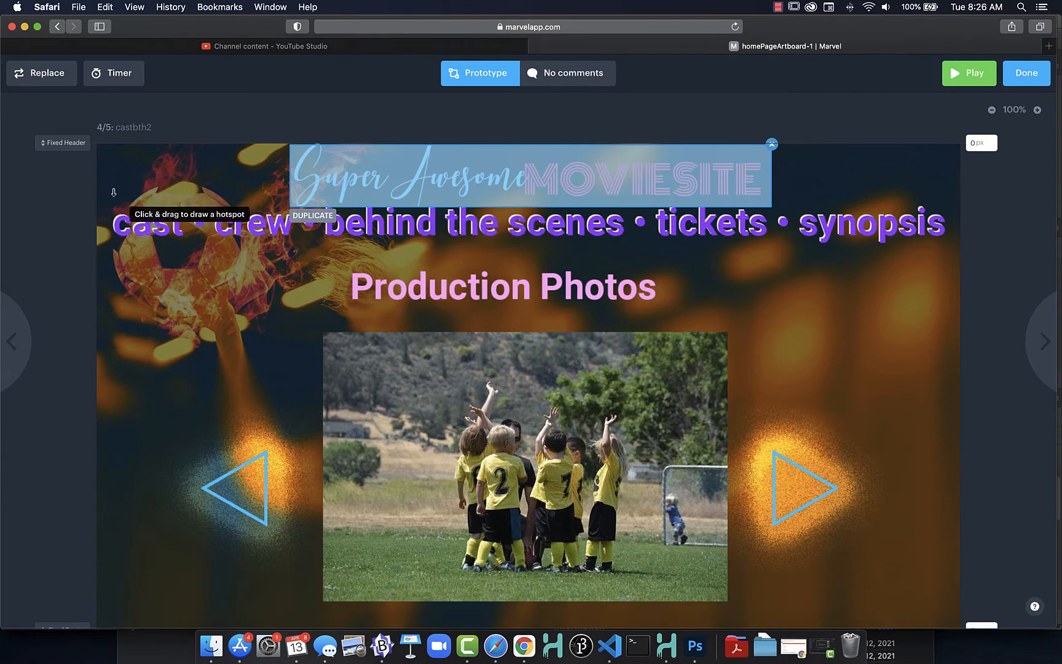
- Add a hotspot over "cast" on castbth2 that links to castArtboard-1 with the Pop transition
left_click_drag(108, 201, 187, 244)
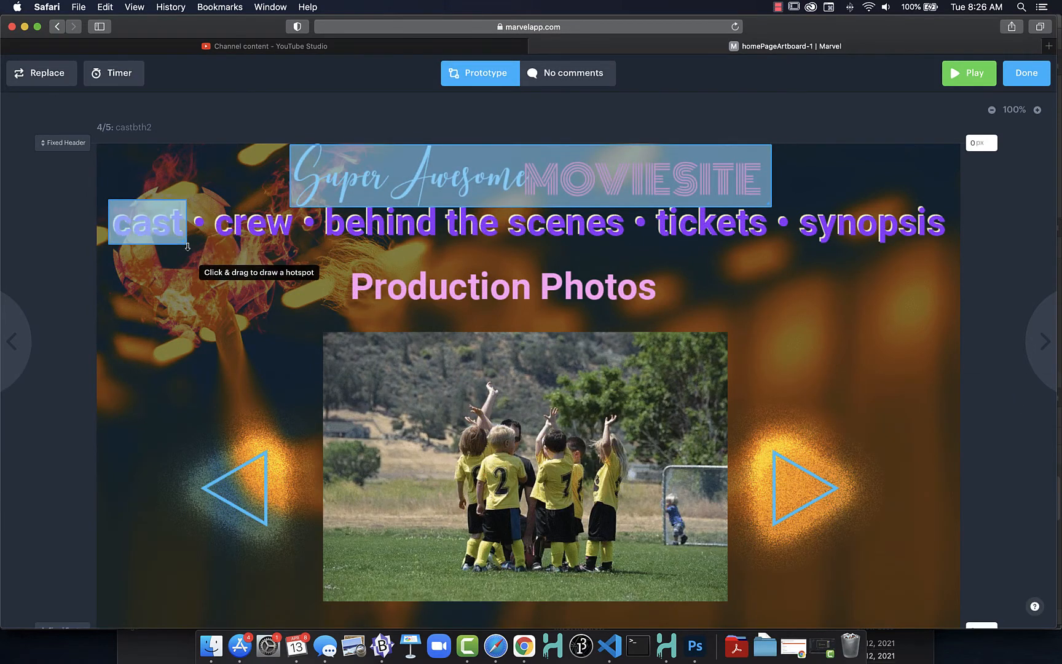
left_click(207, 500)
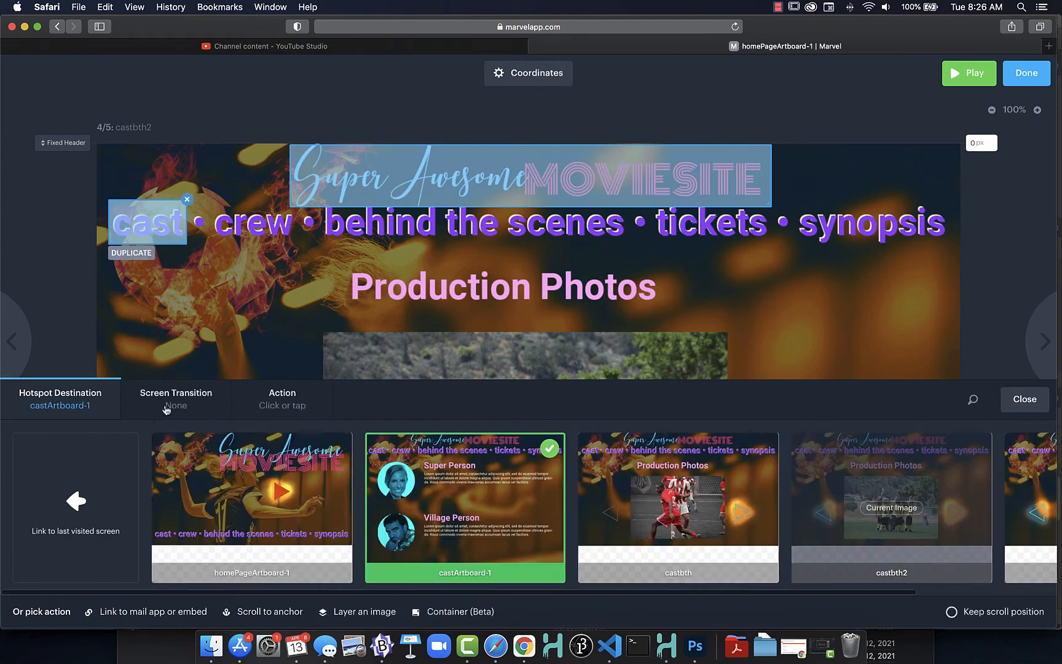
left_click(149, 393)
left_click(628, 510)
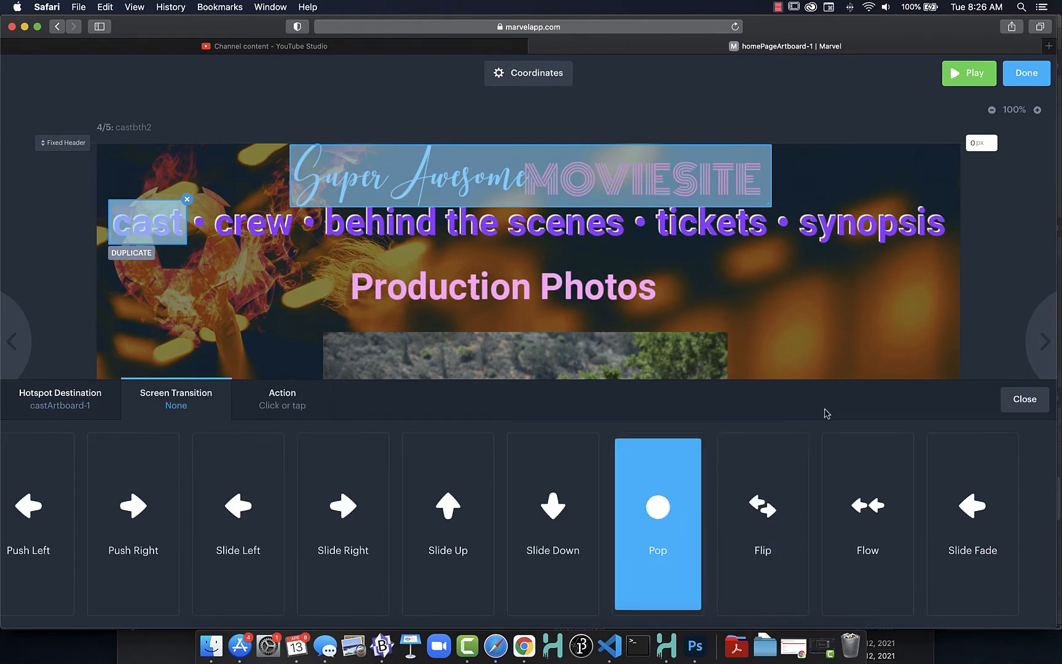
left_click(1025, 400)
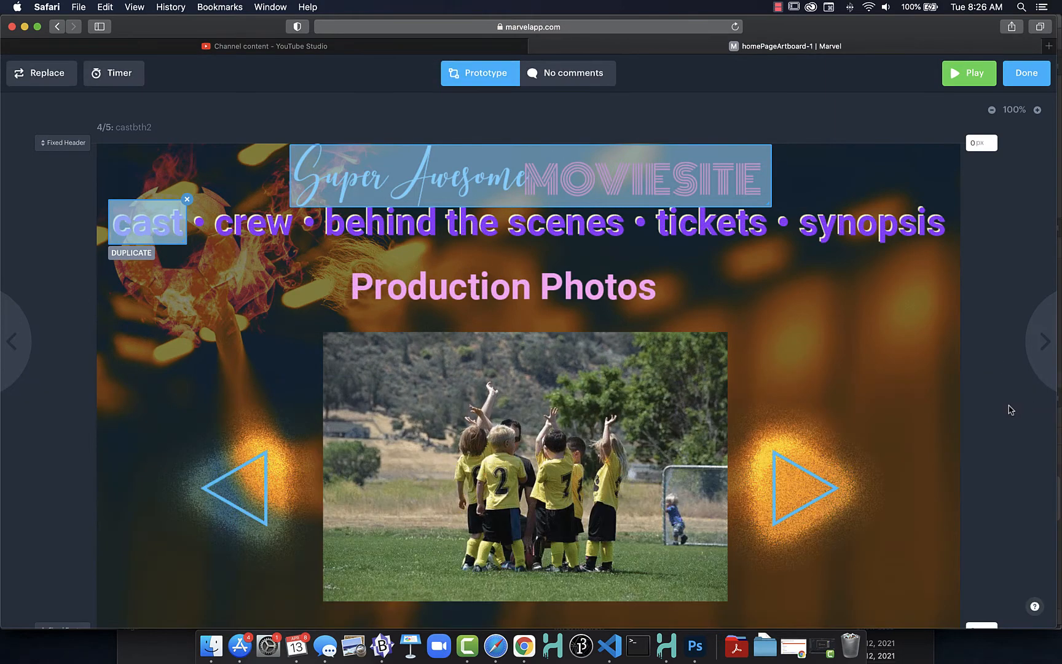
- Add a hotspot over castbth2's left-pointing photo arrow that links to castbth with the Slide Right transition
left_click_drag(202, 434, 271, 514)
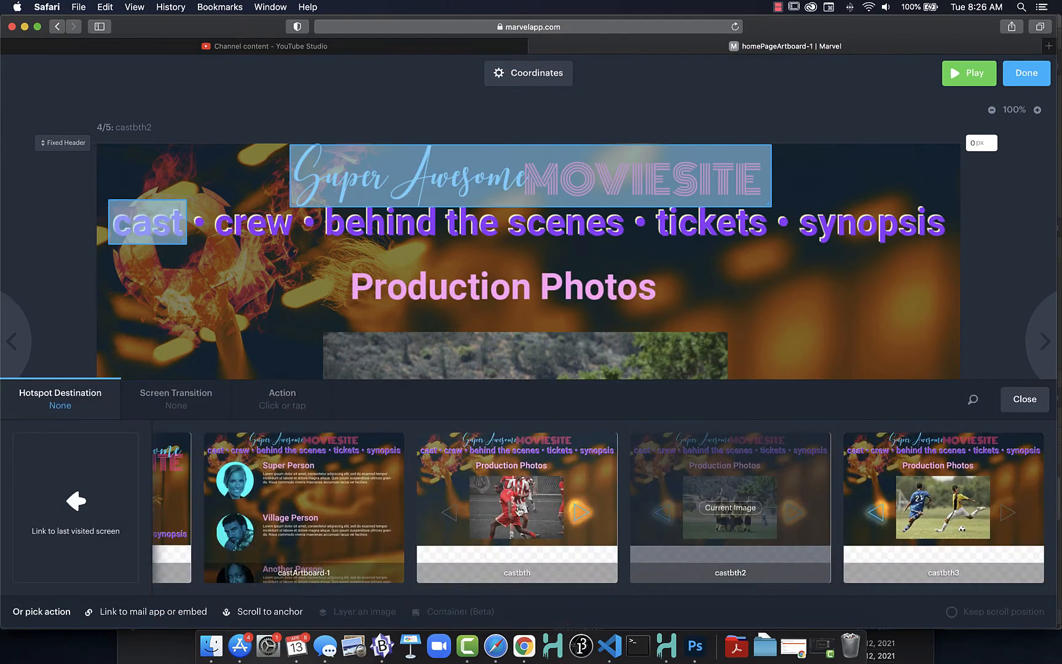
left_click(470, 499)
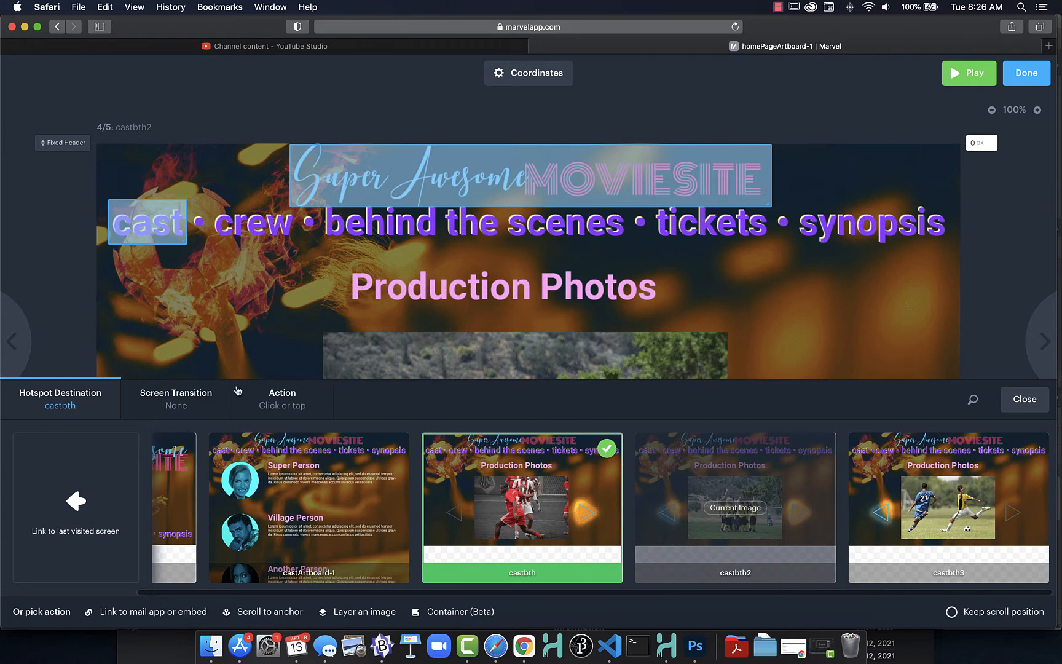
left_click(176, 404)
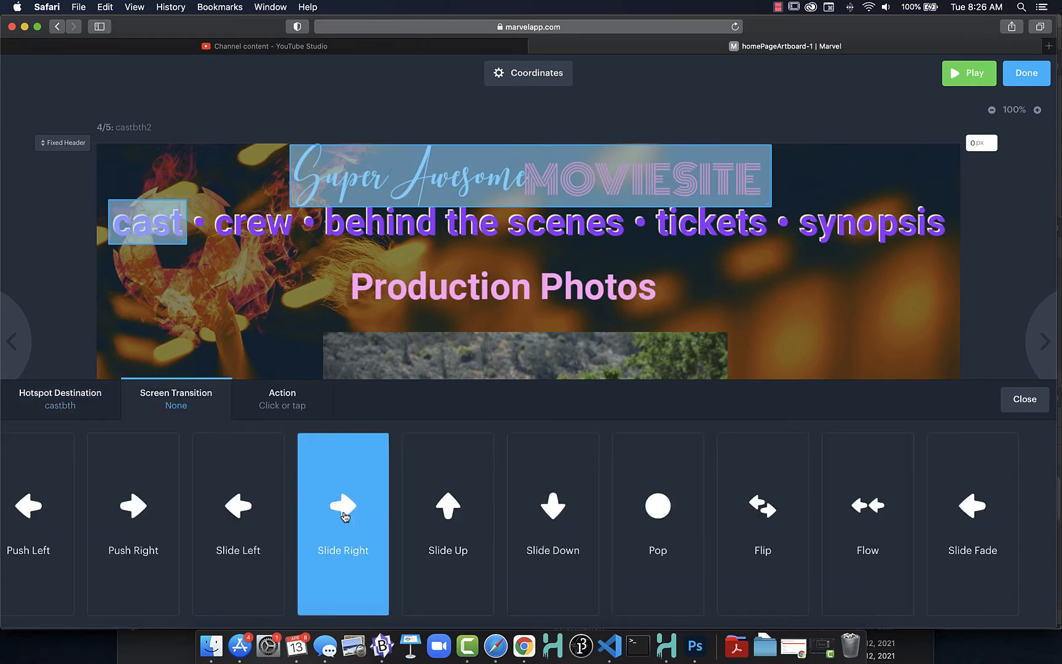
left_click(344, 516)
left_click(1024, 399)
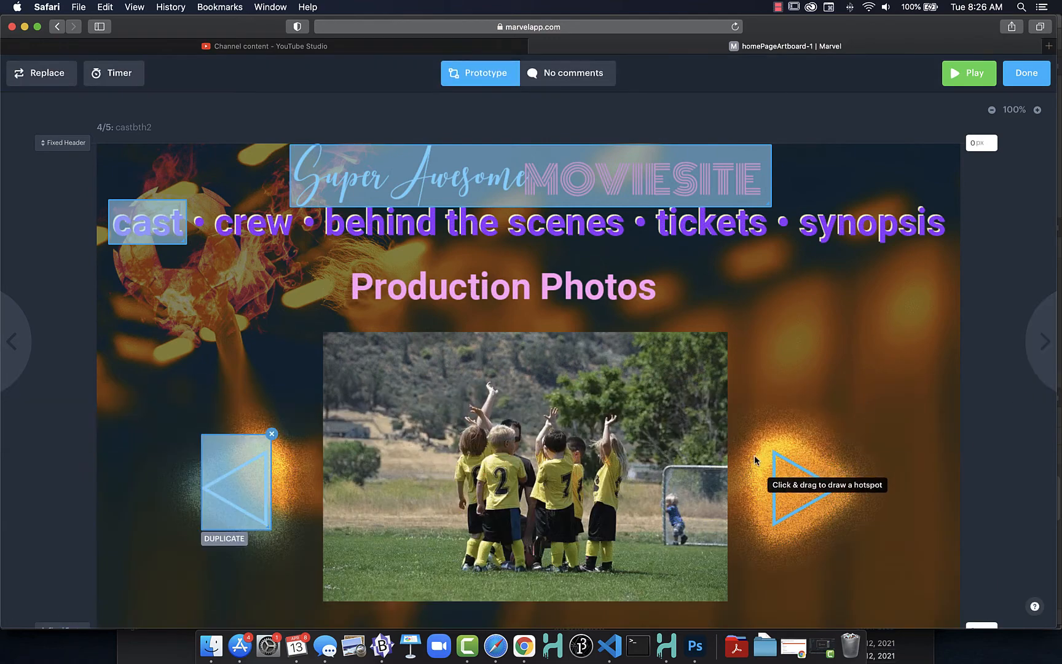
- Add a hotspot over castbth2's right-pointing photo arrow that links to castbth3 with the Slide Left transition
left_click_drag(769, 437, 853, 533)
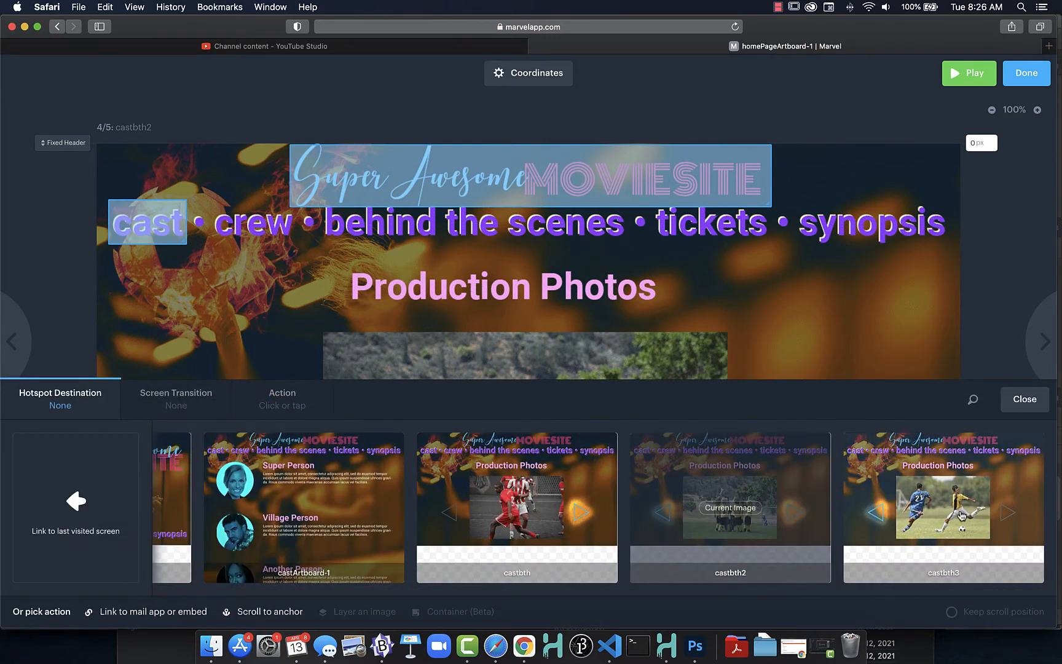
left_click(961, 515)
left_click(151, 404)
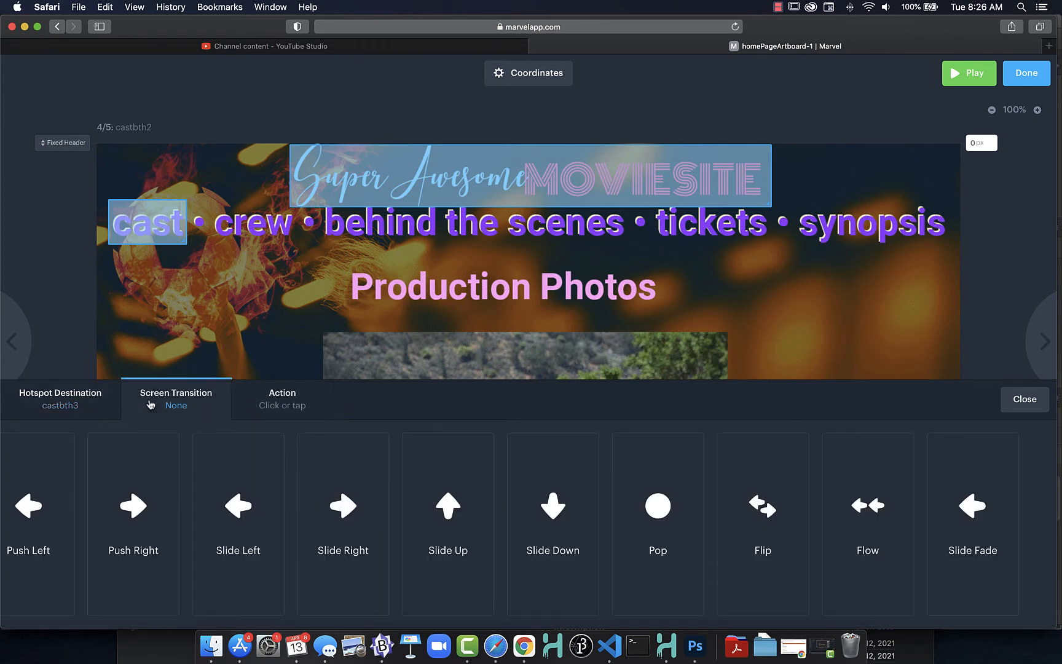
left_click(261, 505)
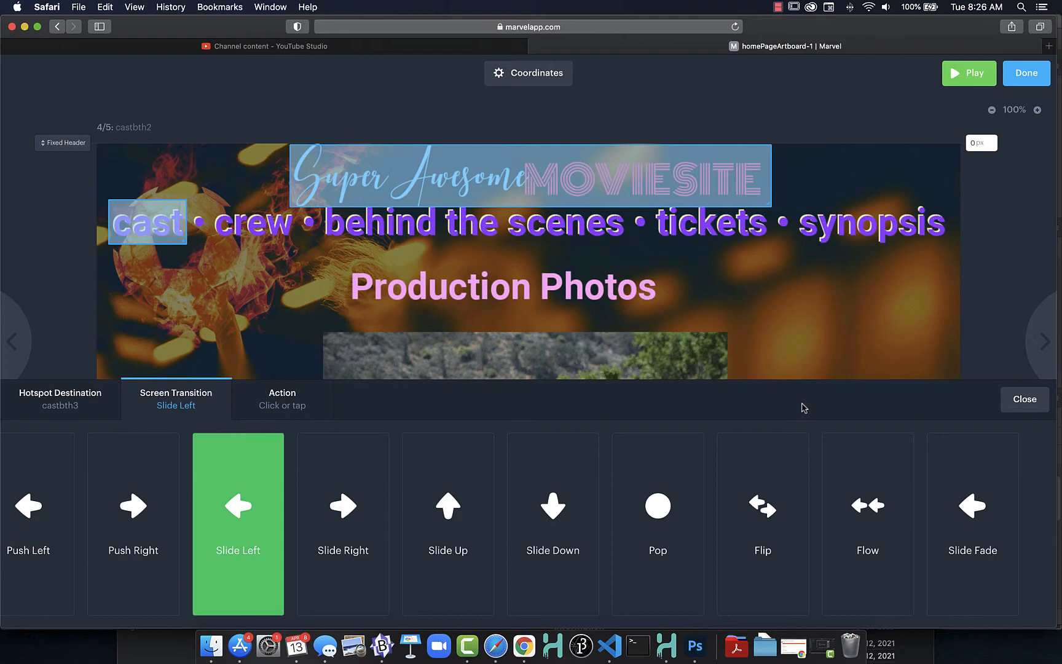
left_click(1028, 407)
- On the castbth3 screen, add a hotspot over the left-pointing photo arrow that links to castbth2 with the Slide Right transition
left_click(1044, 343)
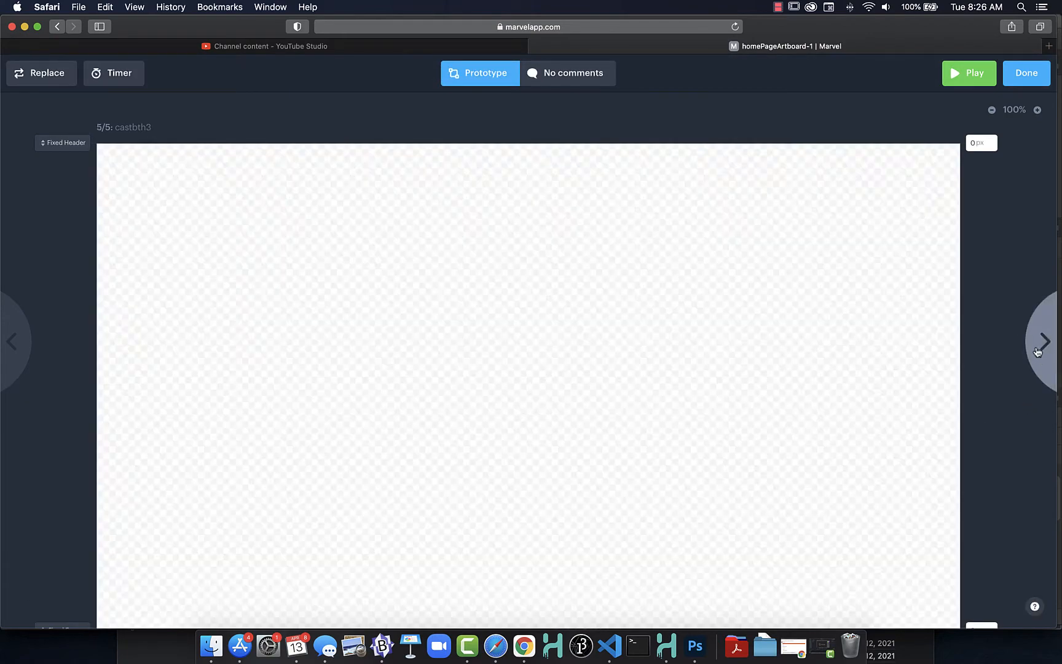
left_click_drag(180, 432, 282, 540)
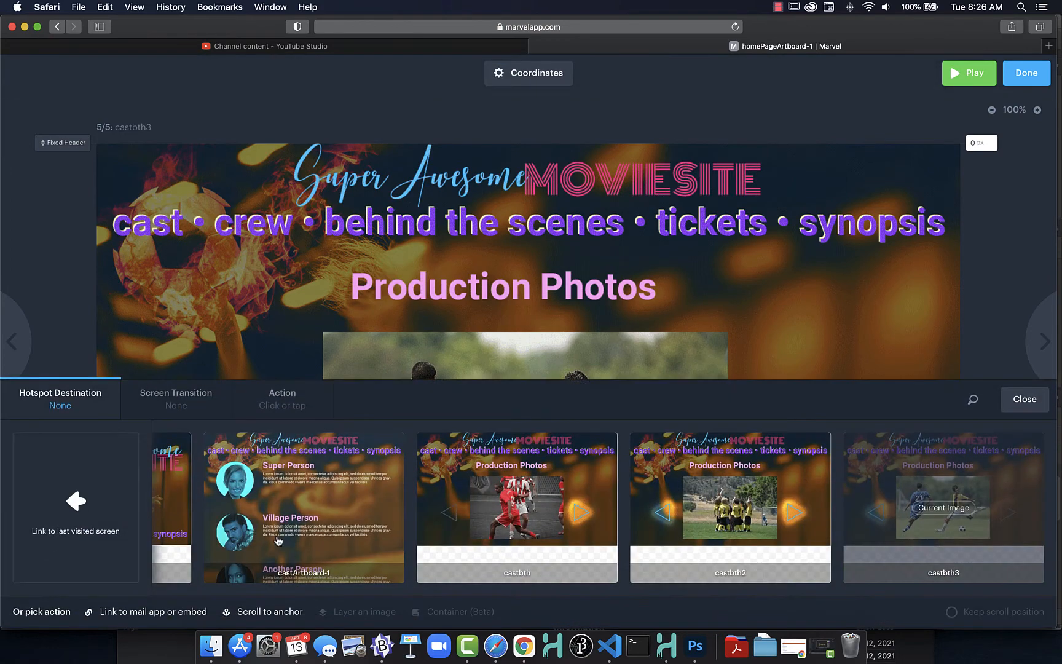
left_click(707, 494)
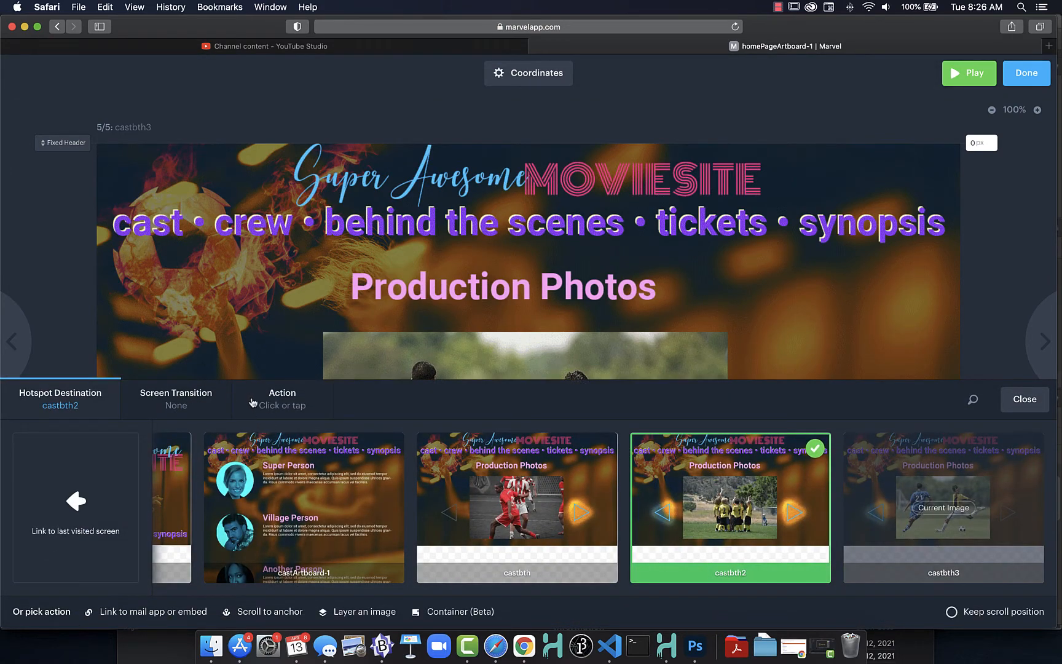
left_click(190, 396)
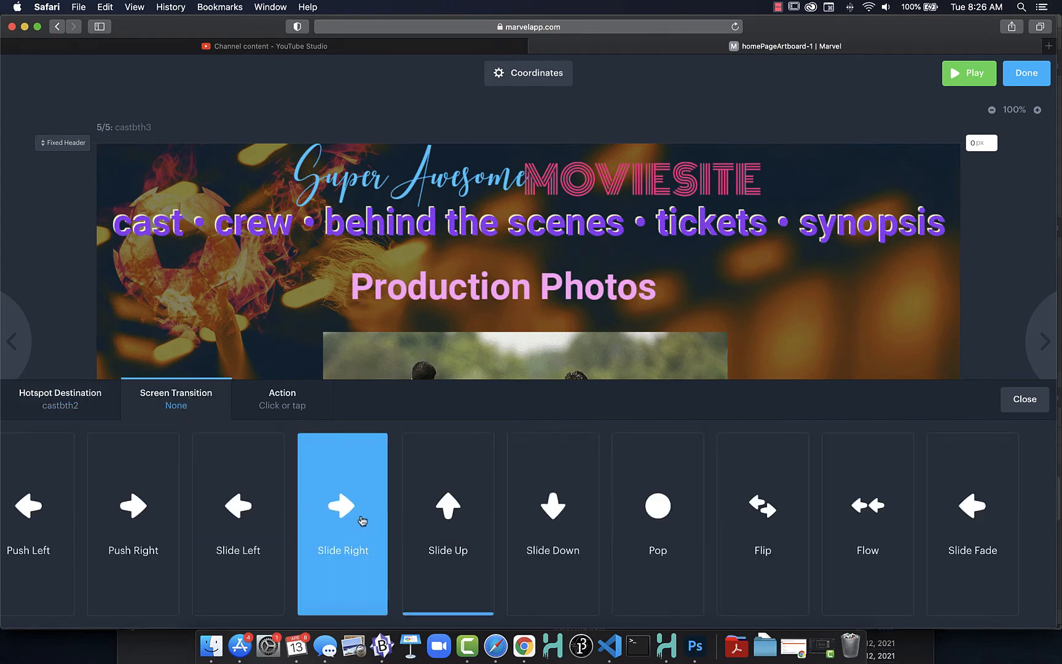
left_click(360, 521)
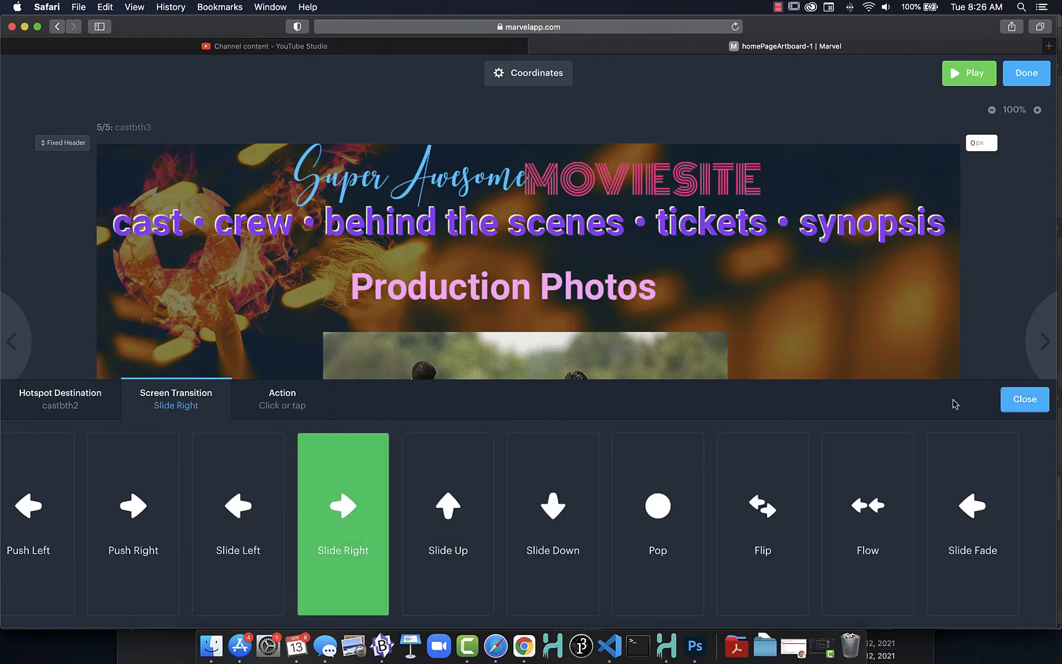
left_click(1024, 399)
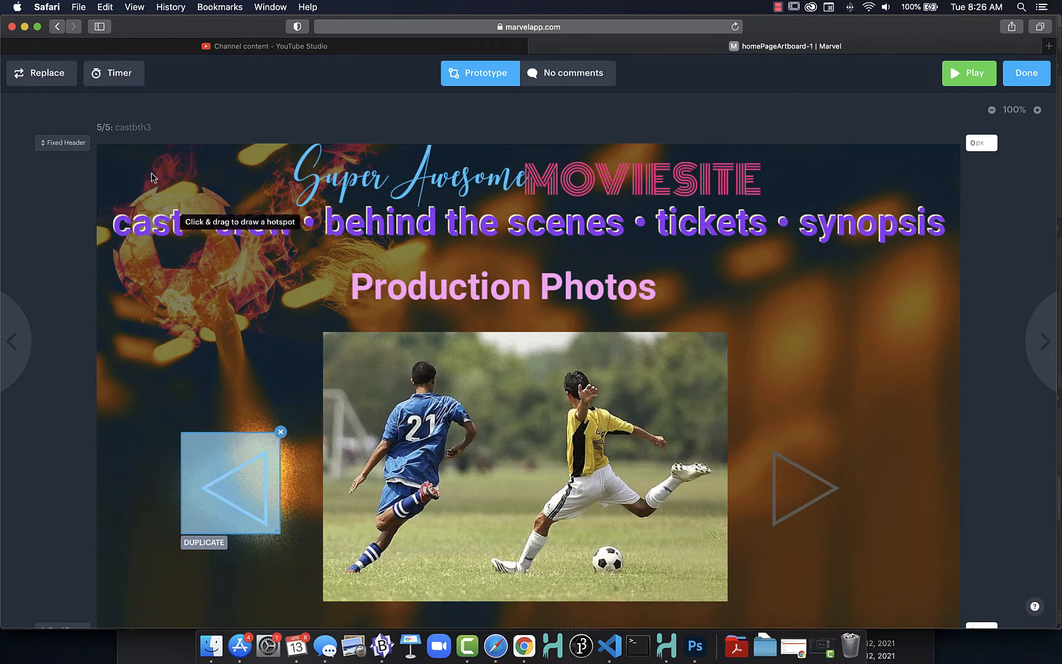
- Add a hotspot over "cast" on castbth3 that links to castArtboard-1 with the Pop transition
left_click_drag(107, 203, 191, 245)
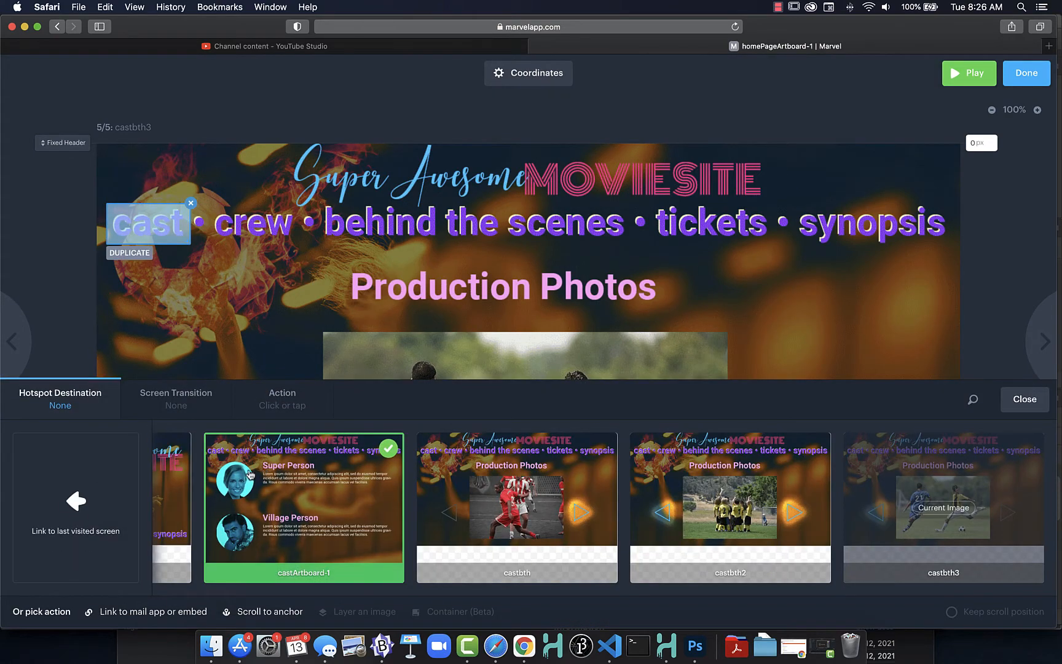
left_click(250, 473)
left_click(192, 406)
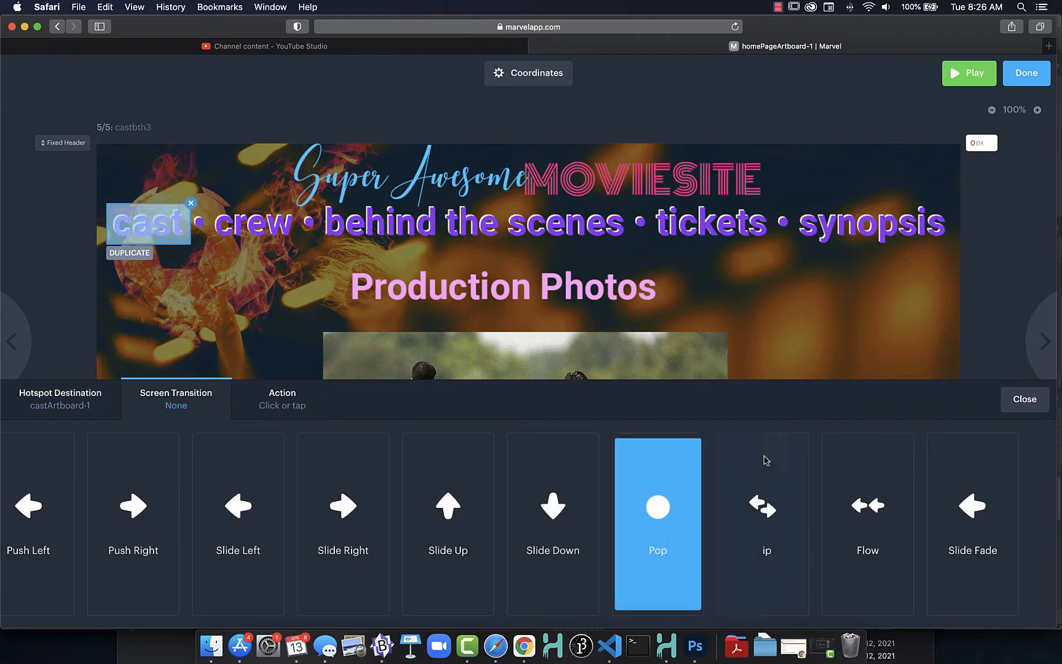
left_click(1023, 399)
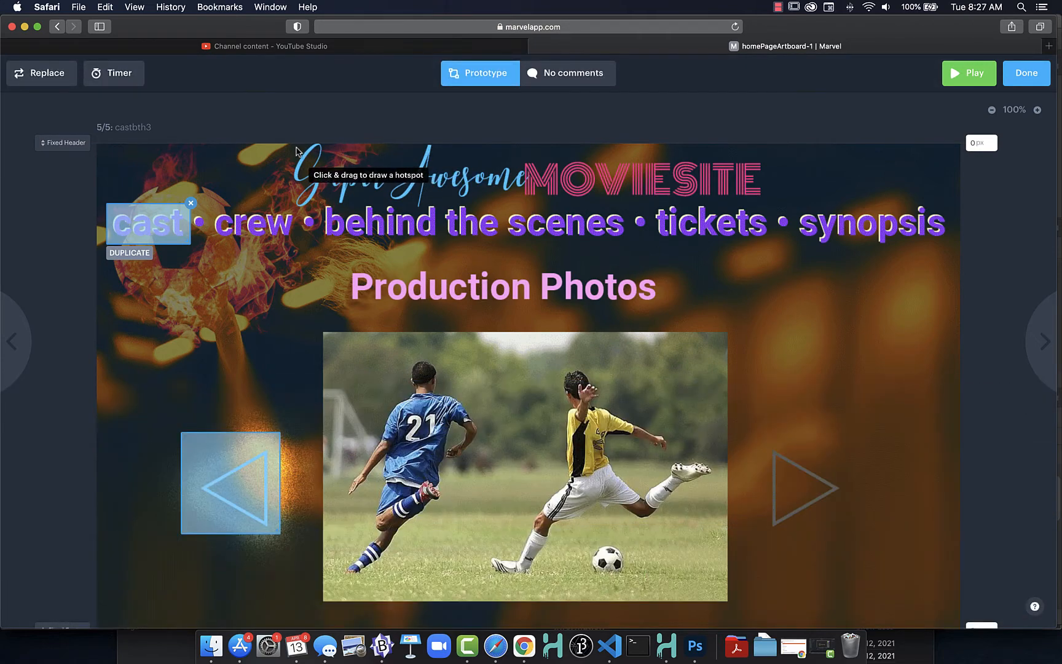
- Add a hotspot over the site title on castbth3 that links to homePageArtboard-1 with the Pop transition
left_click_drag(297, 145, 765, 210)
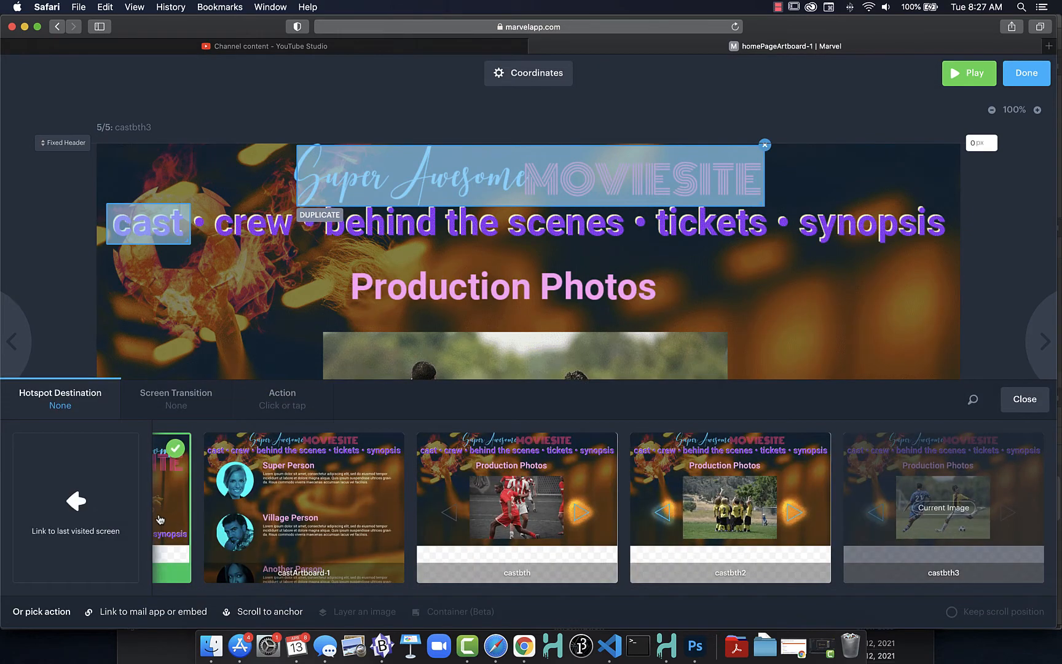
left_click(161, 521)
left_click(151, 406)
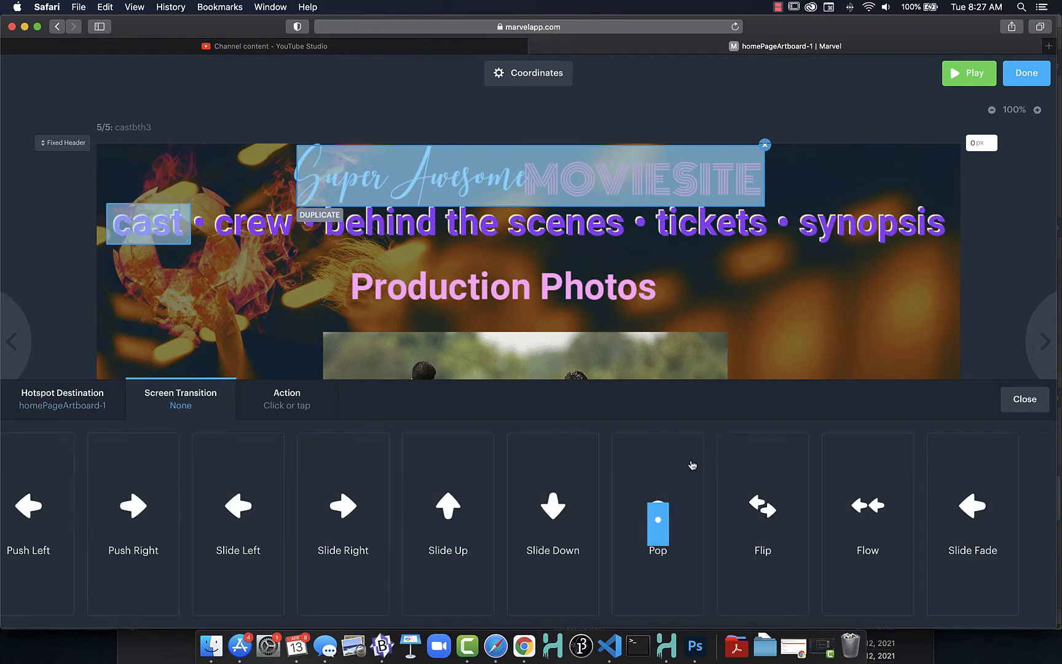
left_click(655, 437)
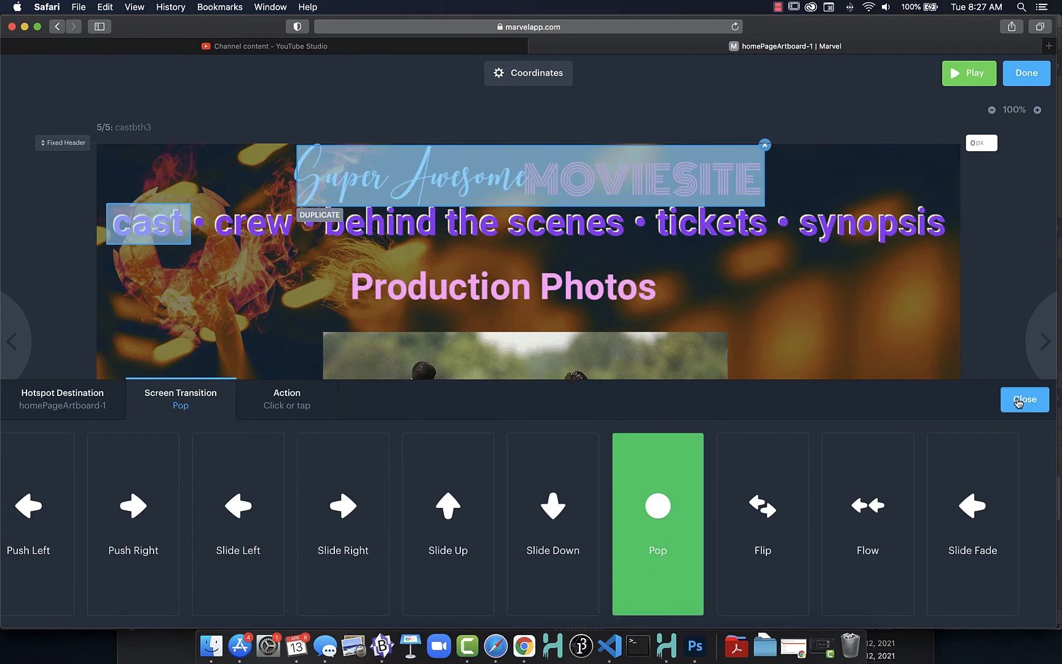
left_click(1005, 398)
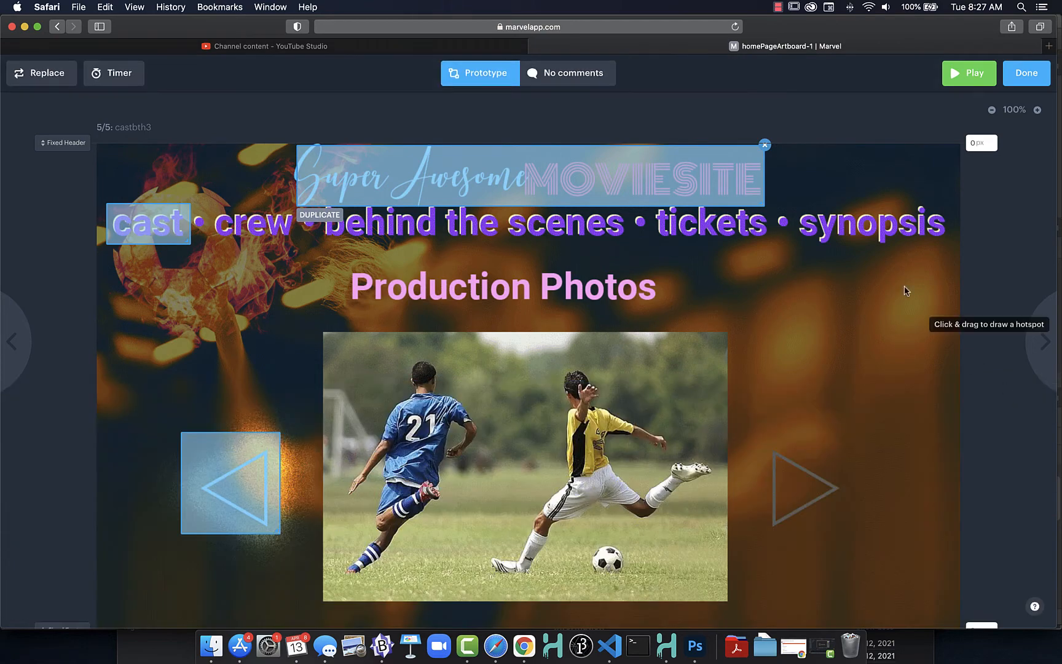
- Play the prototype from castbth3 and test the photo arrows back to castbth and forward again to castbth3
left_click(968, 74)
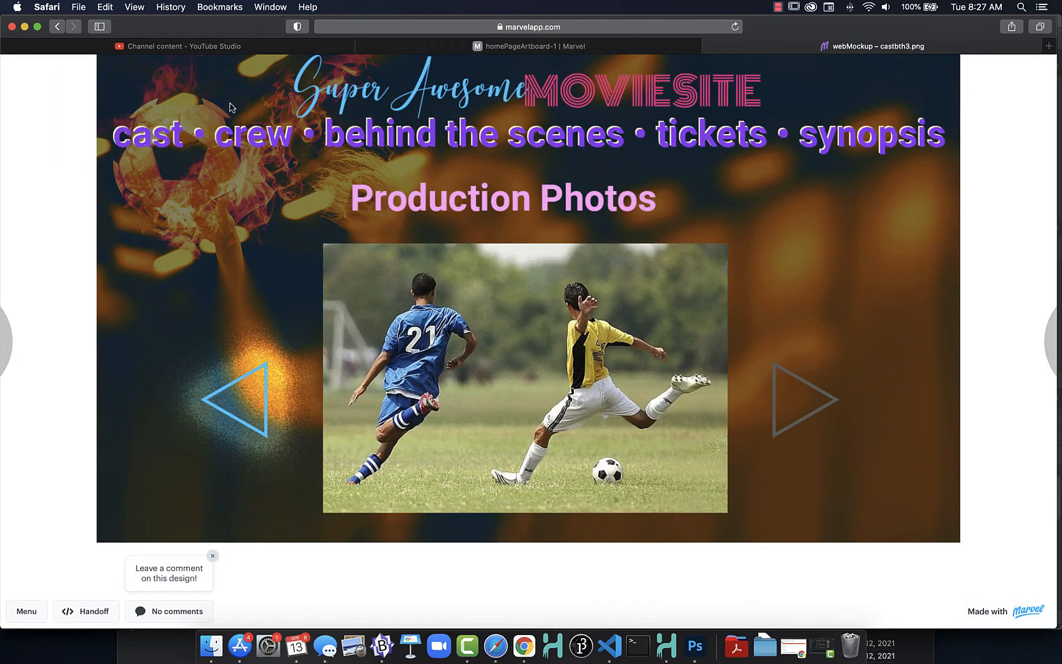
left_click(239, 396)
left_click(239, 396)
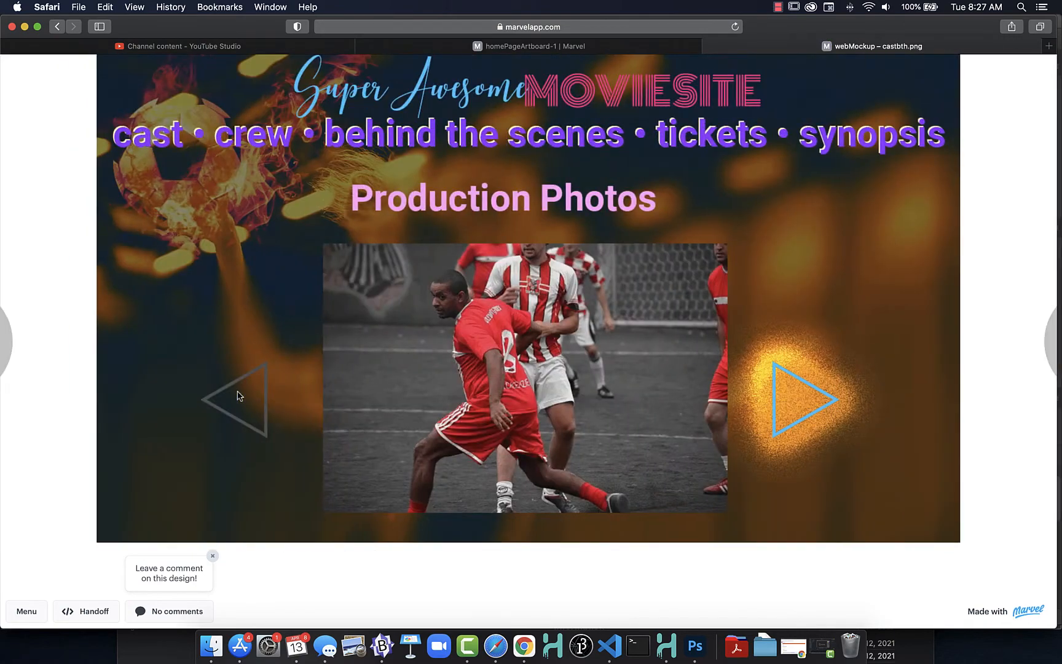
left_click(798, 405)
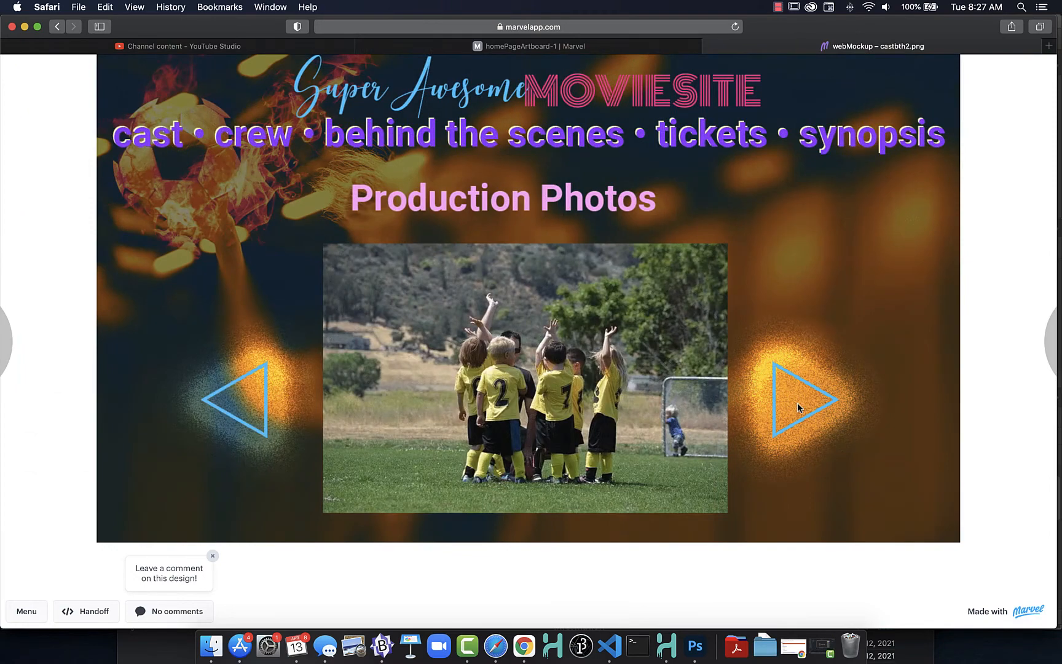
left_click(798, 406)
left_click(797, 407)
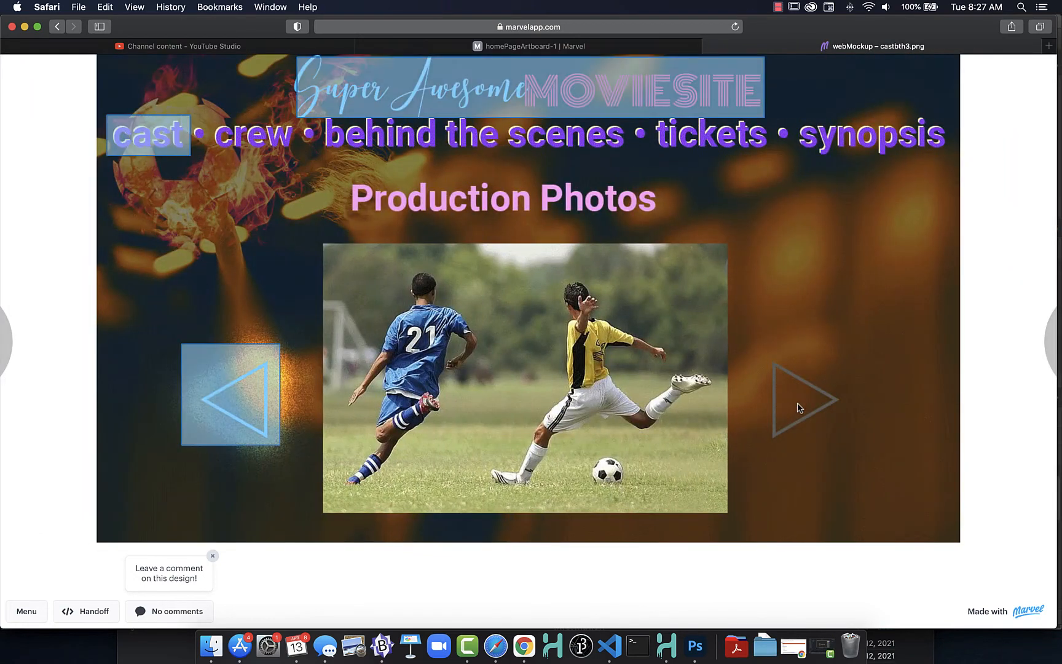
left_click(876, 304)
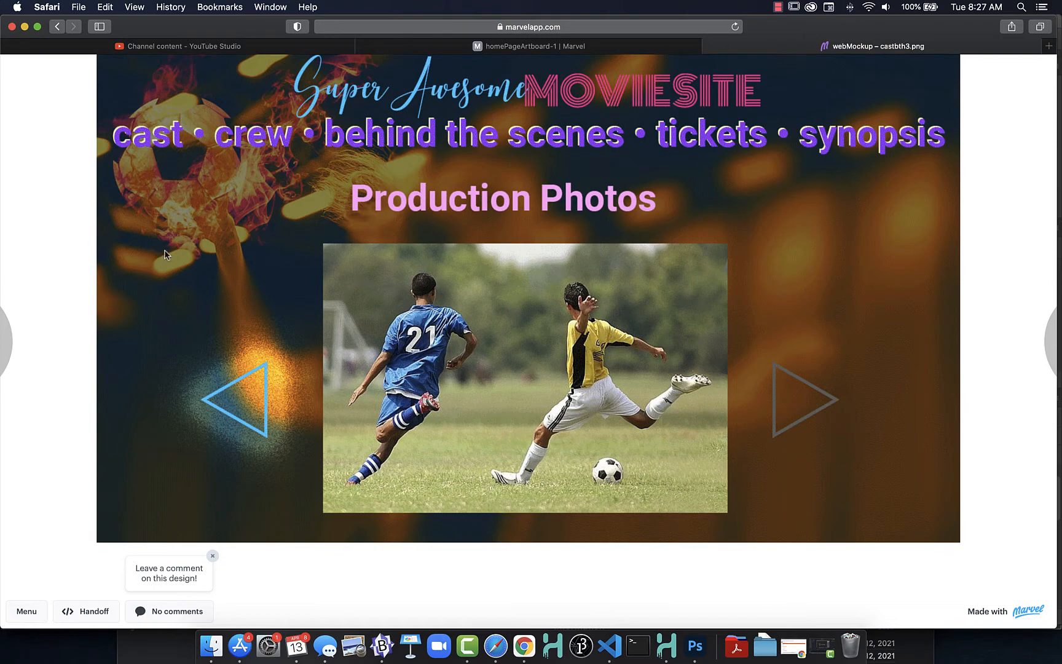
- Test the "cast" and site title links in the preview, look through the cast page, and close the preview
left_click(292, 212)
left_click(140, 137)
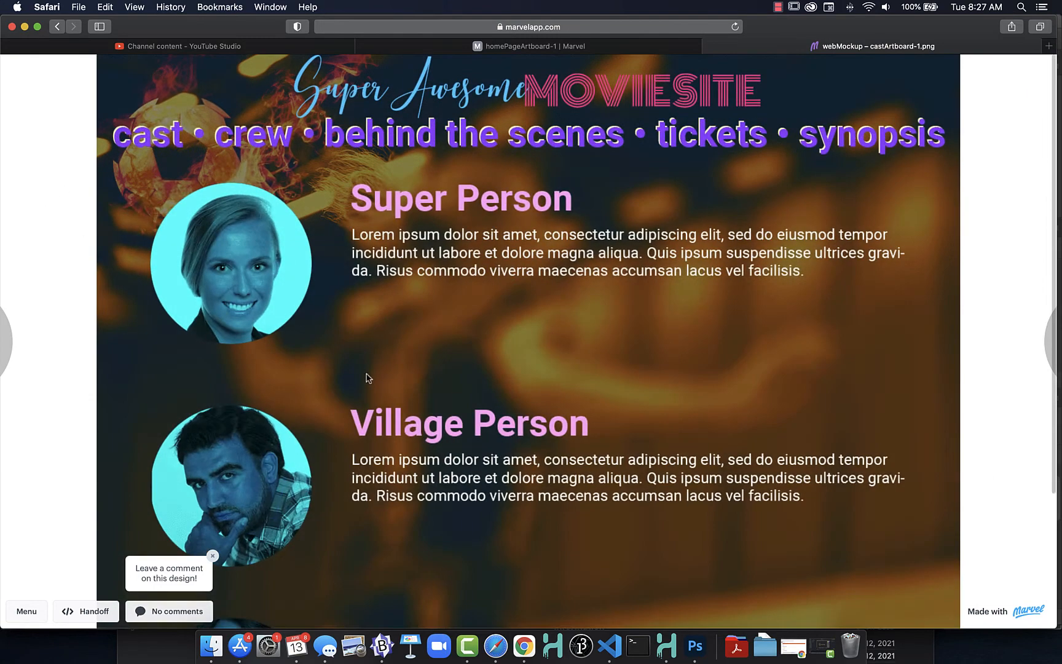
scroll(366, 378, "down", 5)
scroll(367, 381, "up", 5)
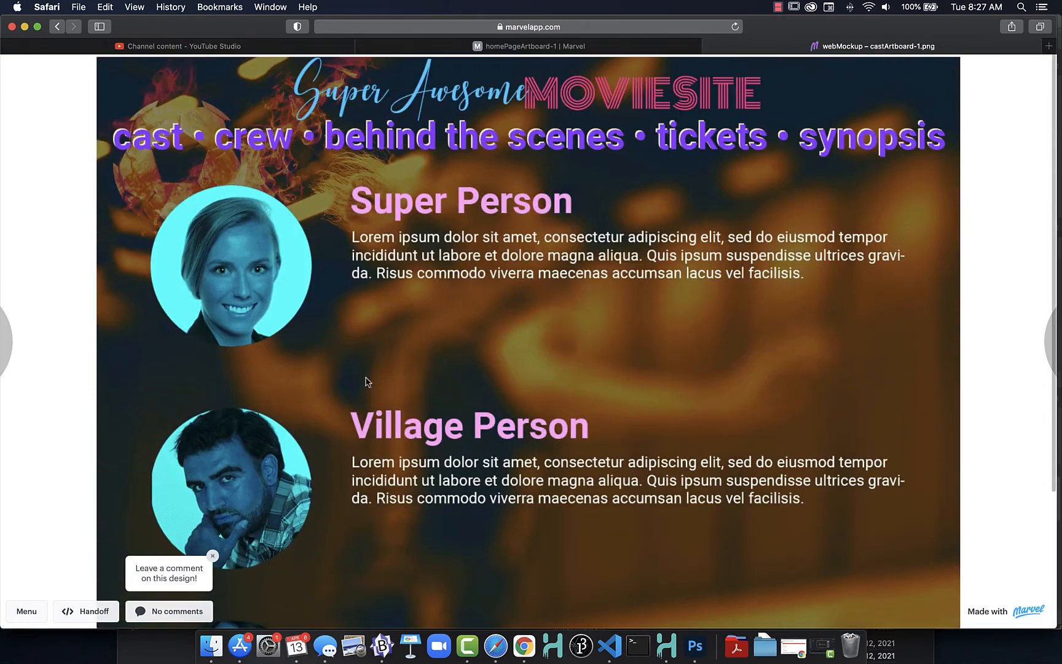
left_click(464, 147)
left_click(468, 98)
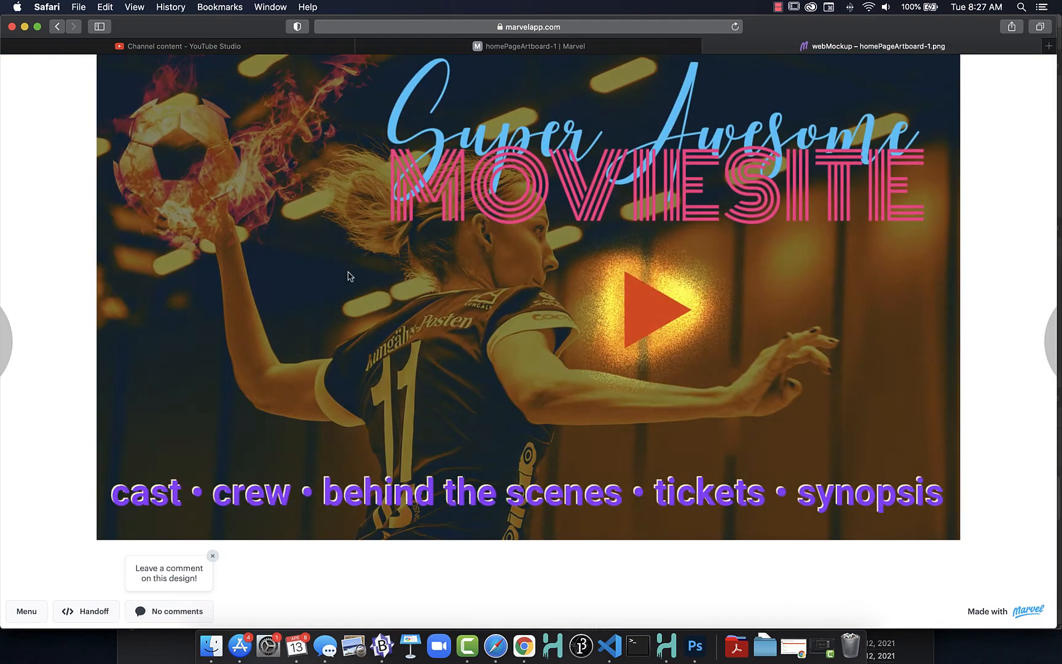
left_click(710, 47)
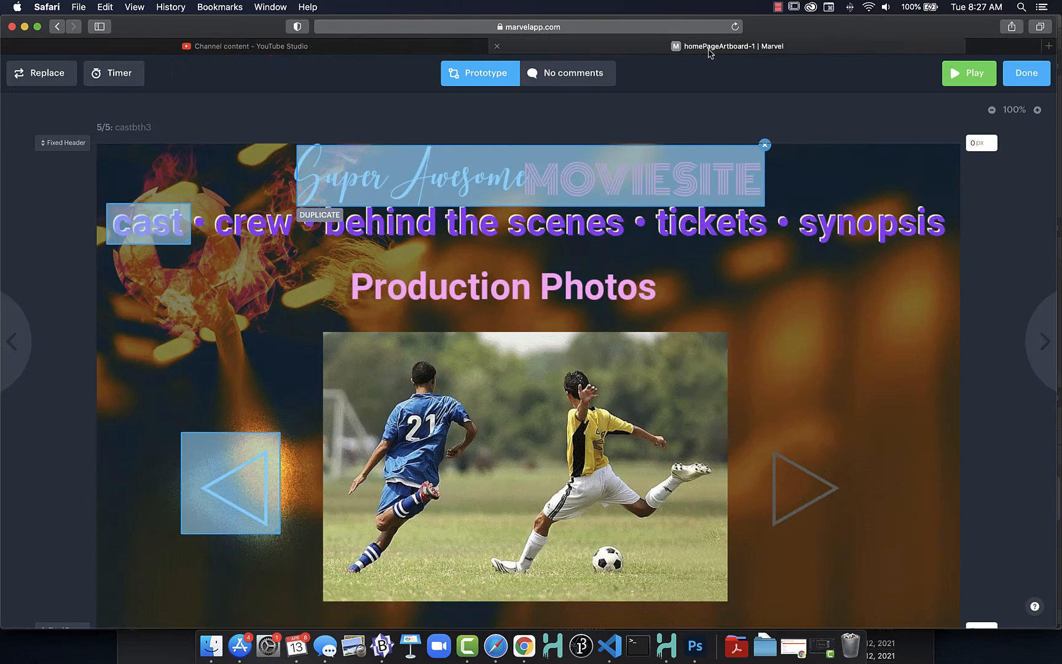
- Finish editing the screens and review the webMockup project's sharing options, then return to the project overview
left_click(1024, 76)
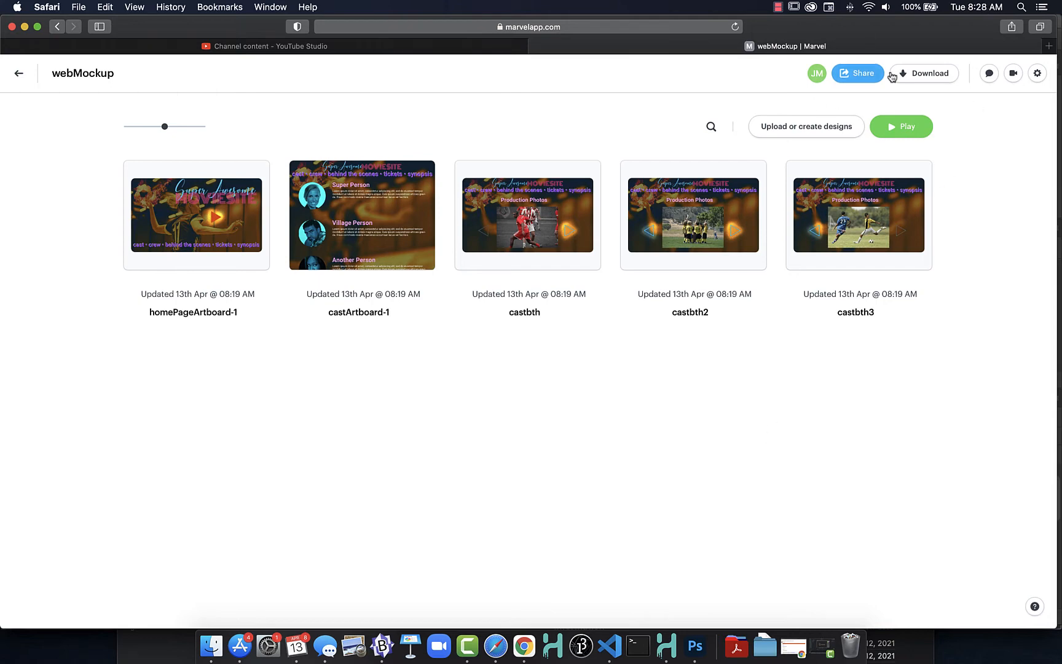
left_click(856, 75)
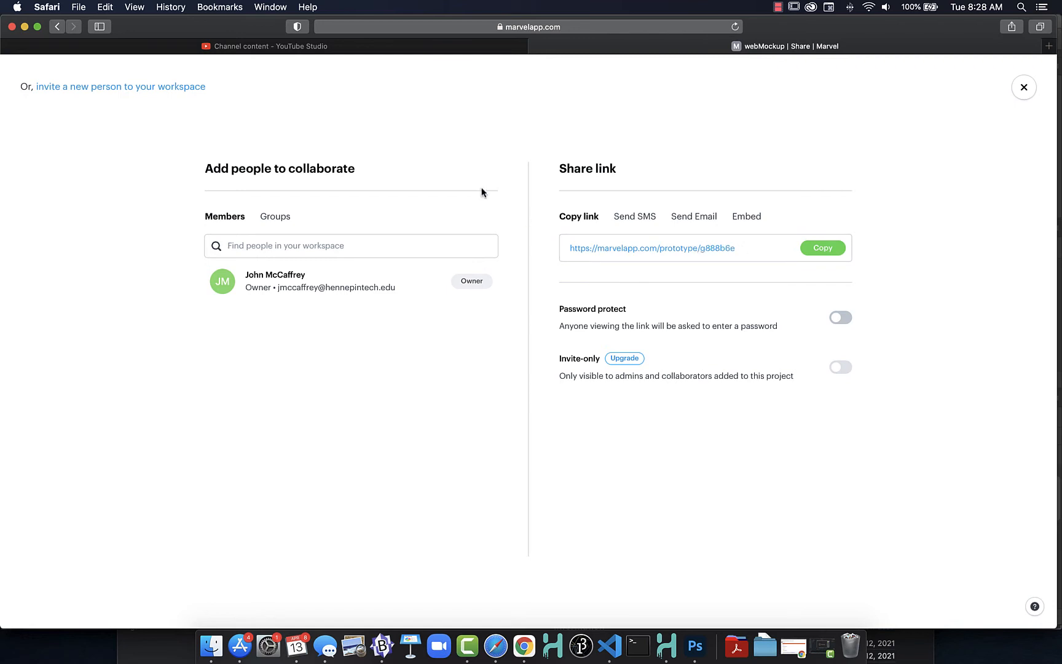
left_click(1020, 89)
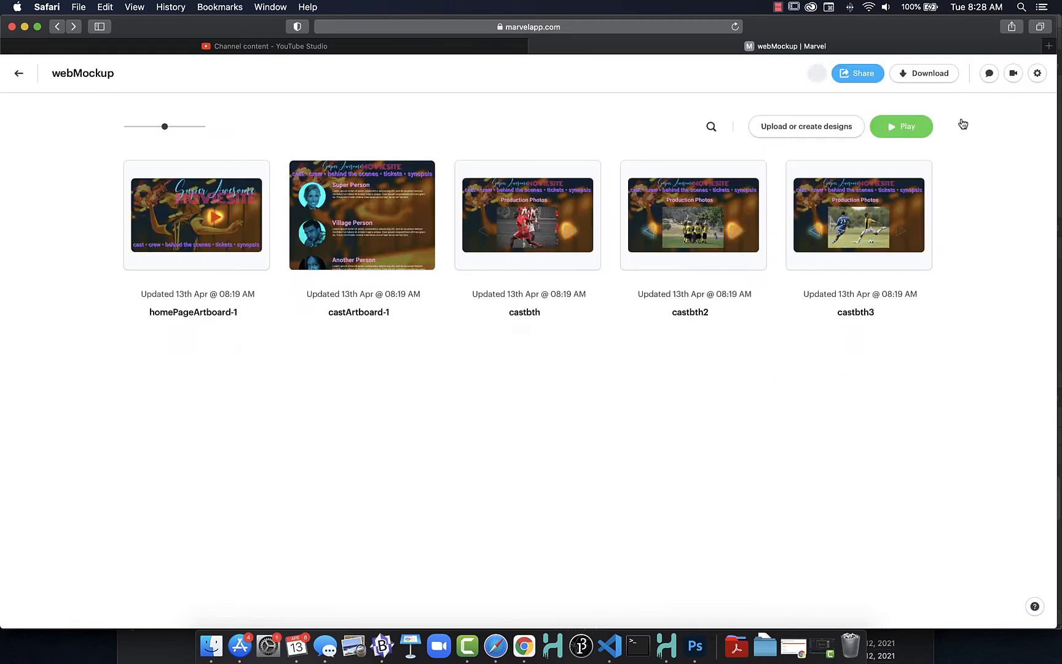